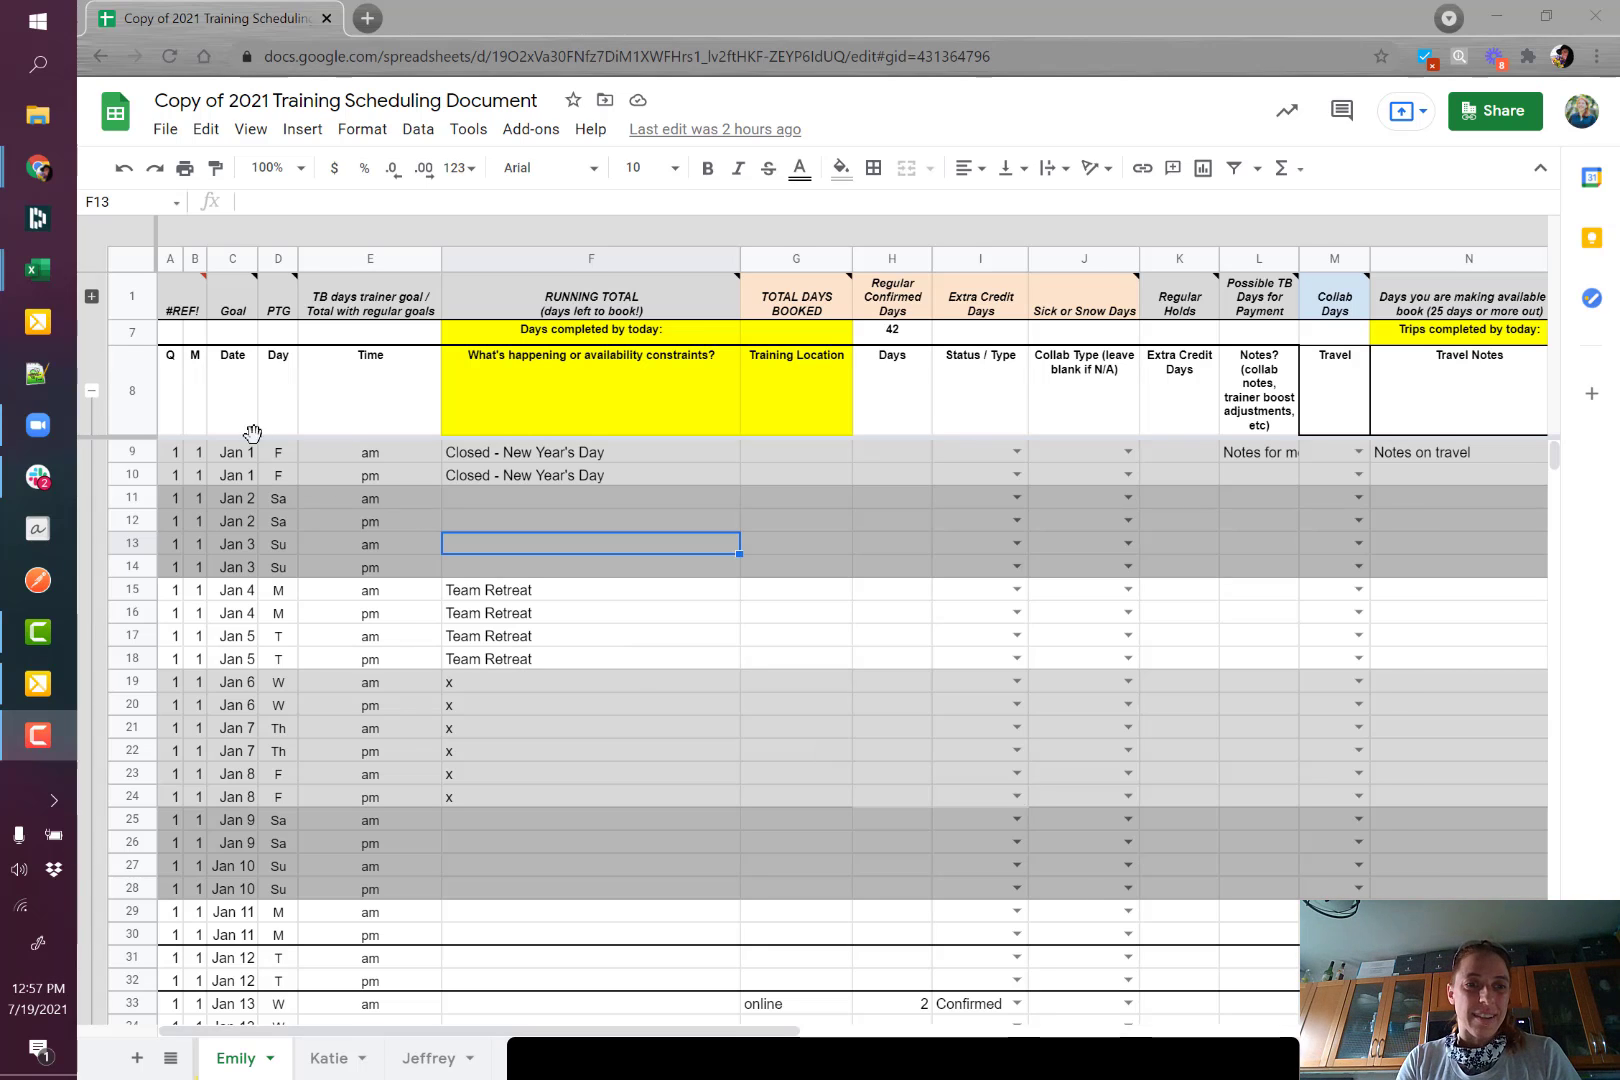
{"action": "left_click_drag", "start_coordinate": [238, 463], "coordinate": [220, 706]}
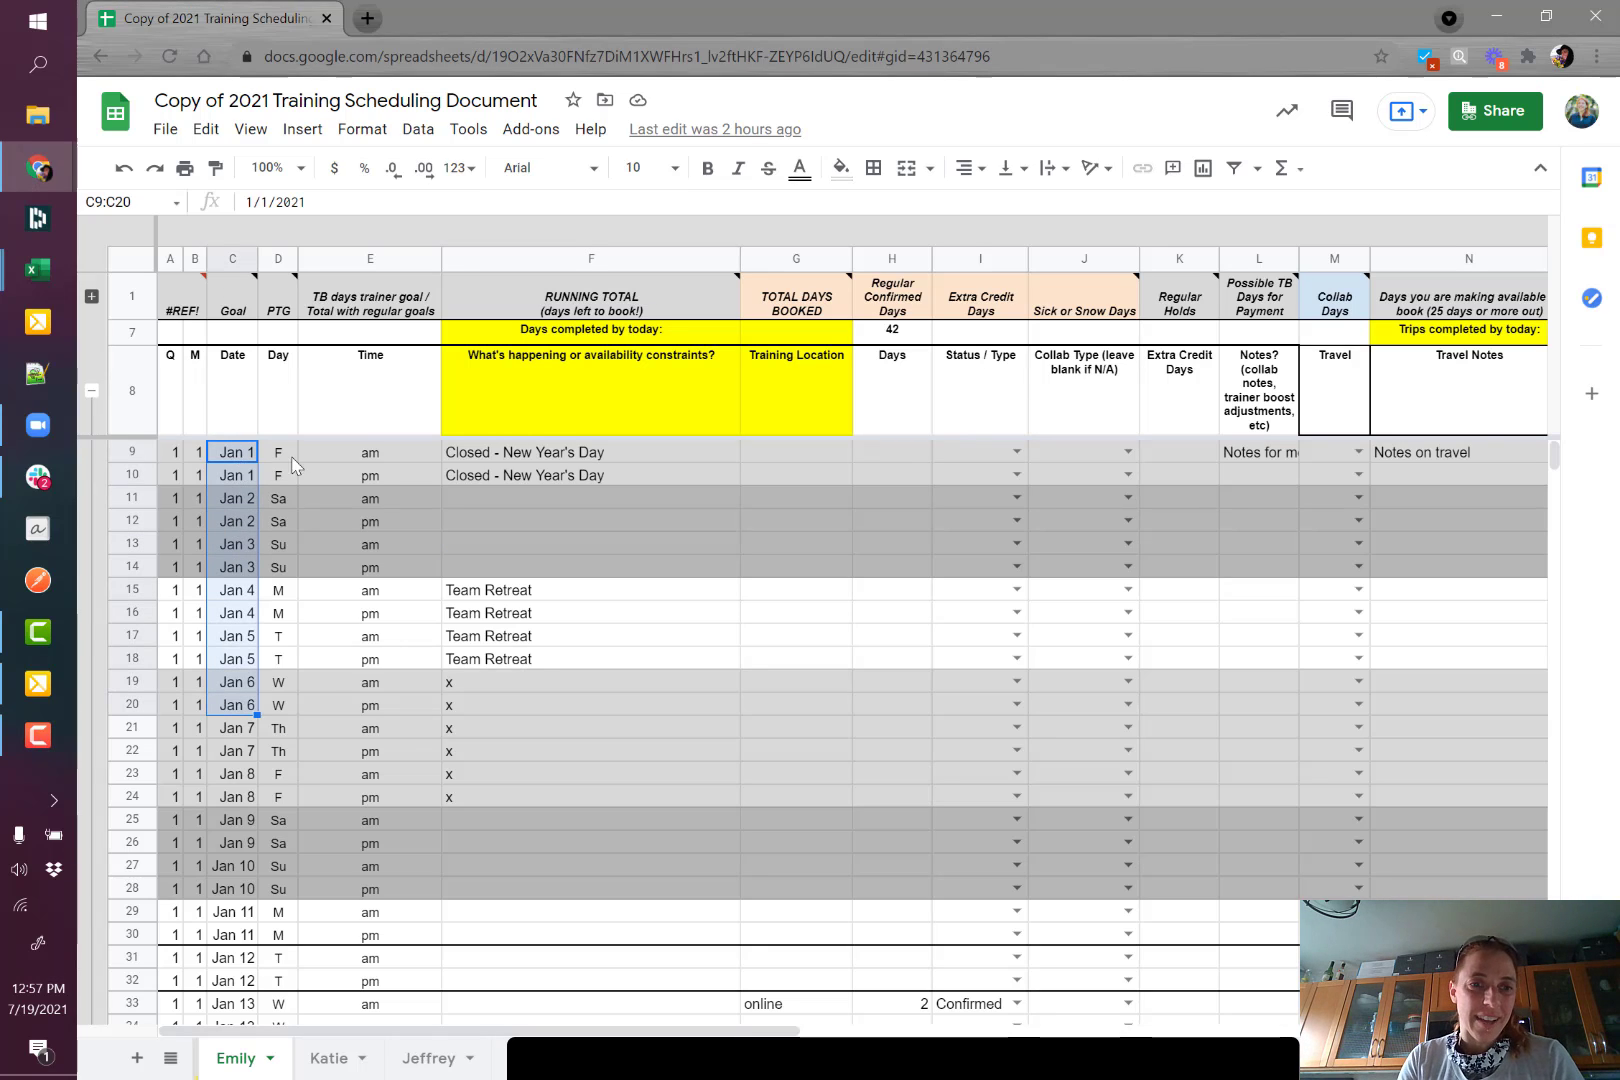
{"action": "left_click", "coordinate": [383, 451]}
{"action": "left_click", "coordinate": [380, 472]}
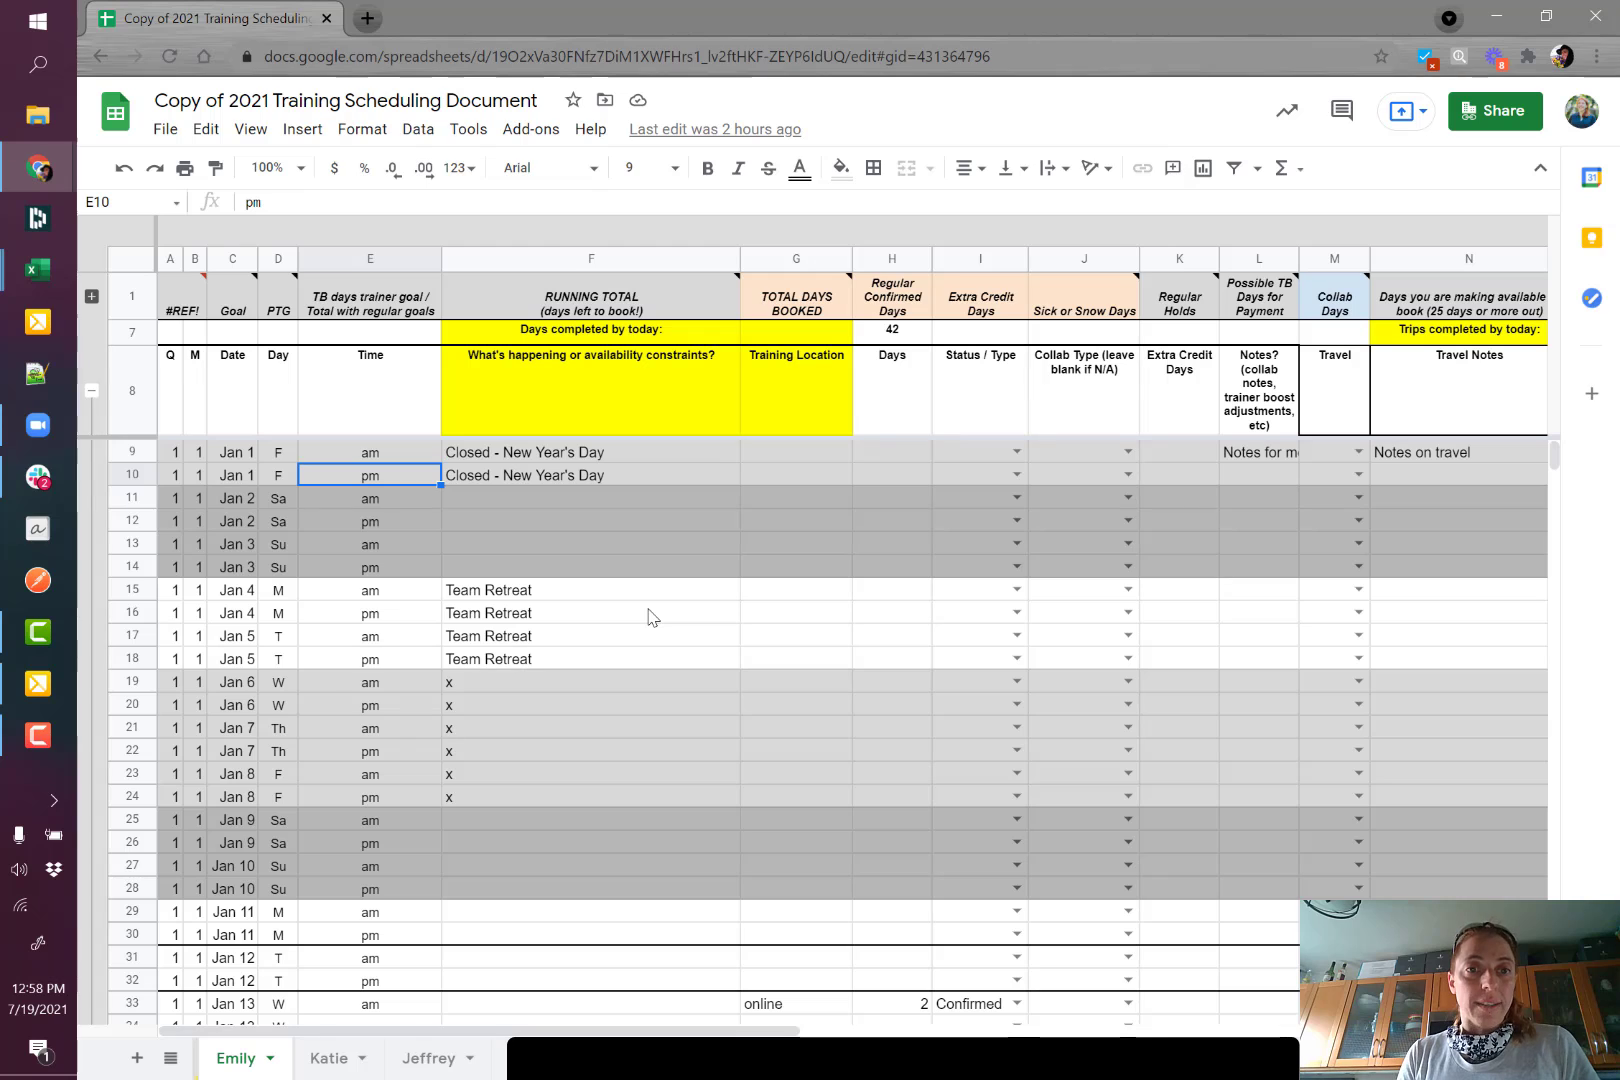
Record a new macro with absolute references that groups rows 9 to 370, January 1 through June 30, and collapses the group.
{"action": "left_click", "coordinate": [468, 129]}
{"action": "mouse_move", "coordinate": [502, 298]}
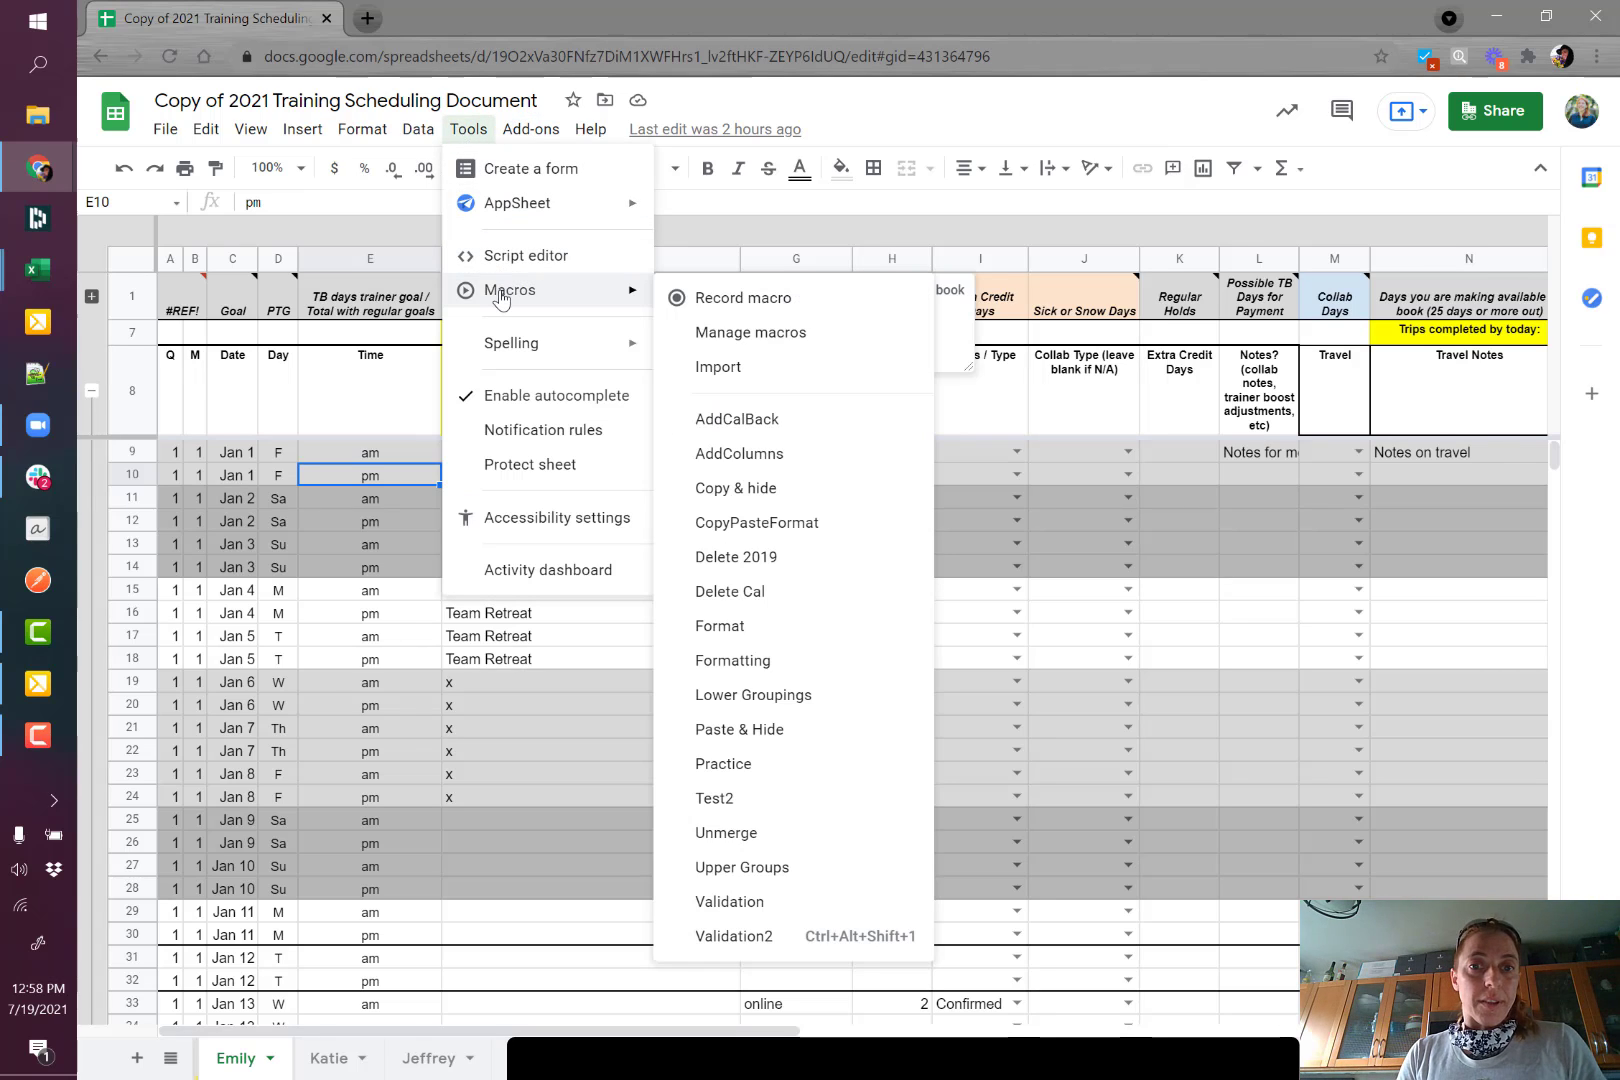
{"action": "left_click", "coordinate": [758, 298]}
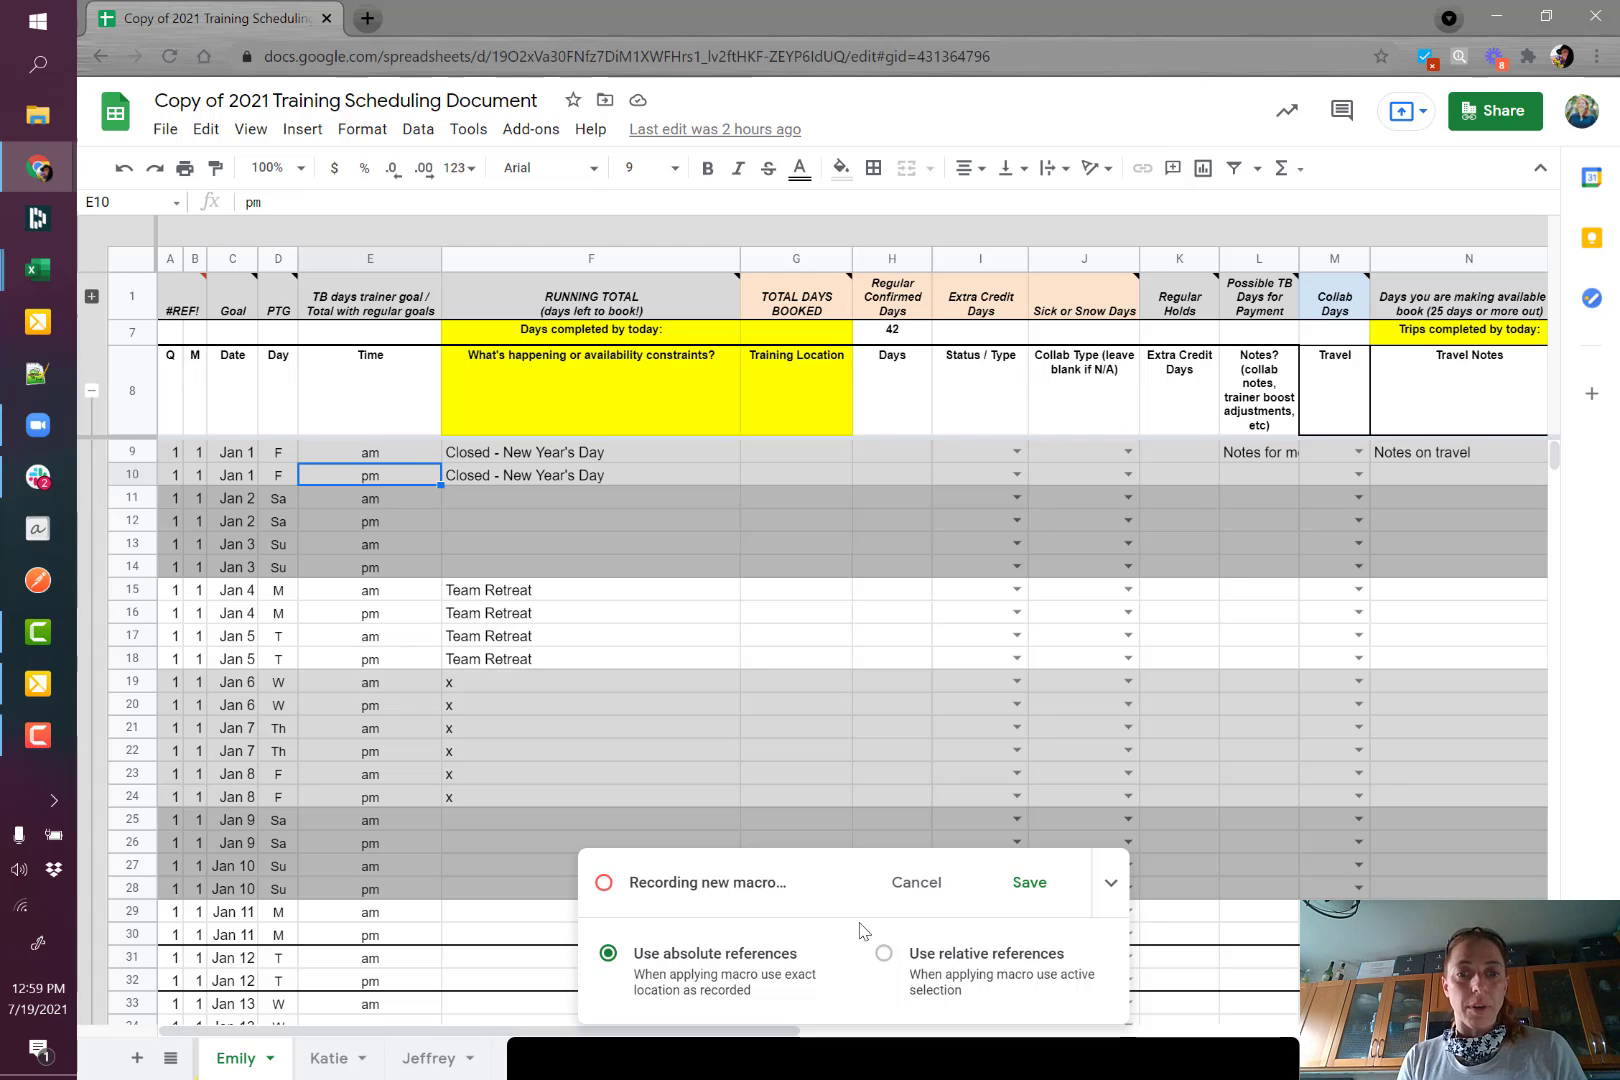
{"action": "left_click", "coordinate": [131, 457]}
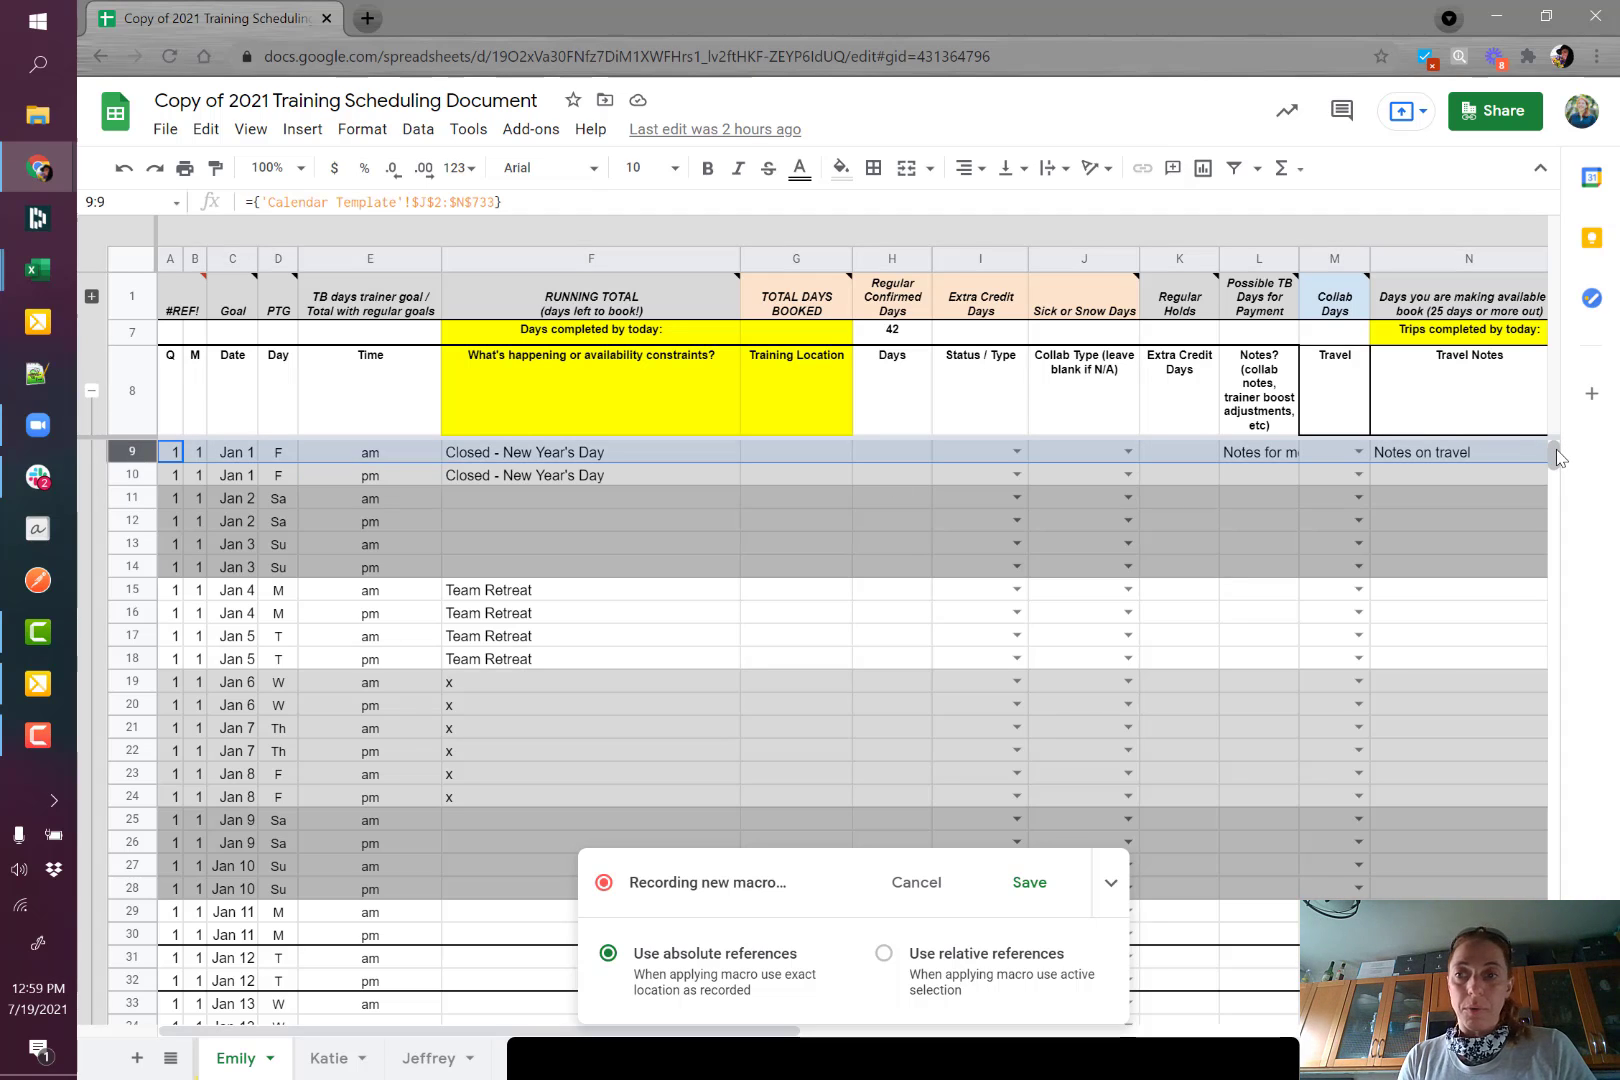
{"action": "left_click_drag", "start_coordinate": [1556, 458], "coordinate": [1556, 619]}
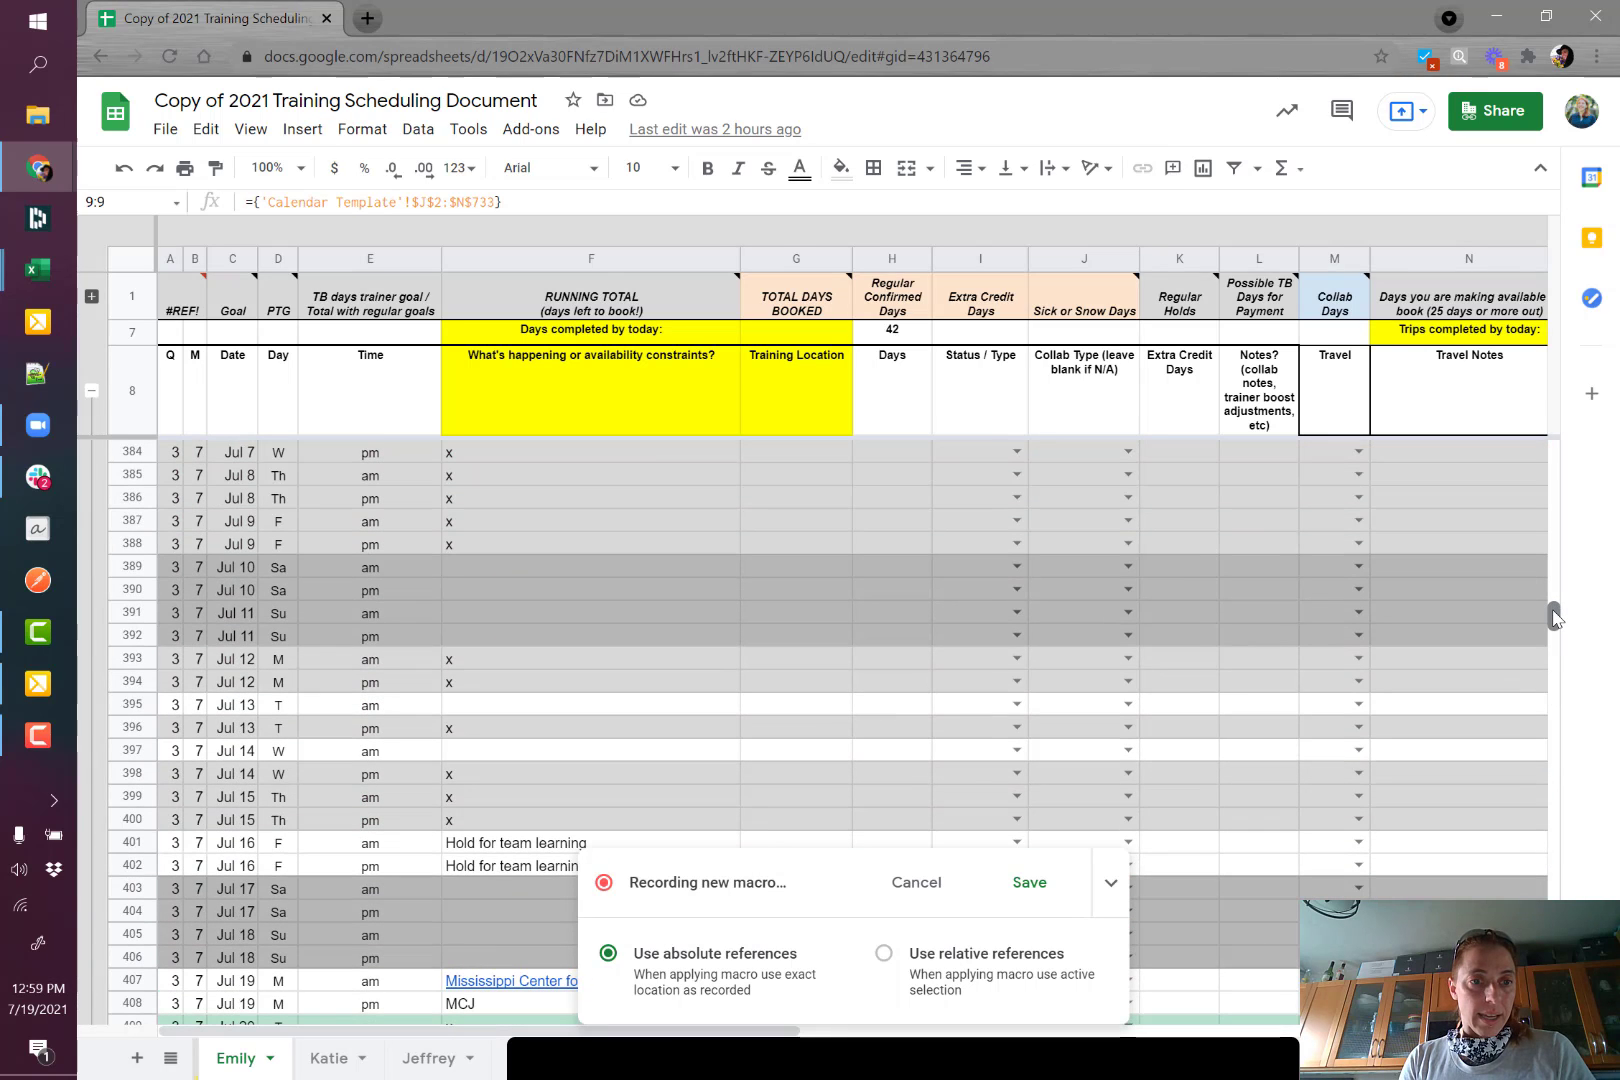
{"action": "scroll", "coordinate": [867, 583], "scroll_direction": "up", "scroll_amount": 7}
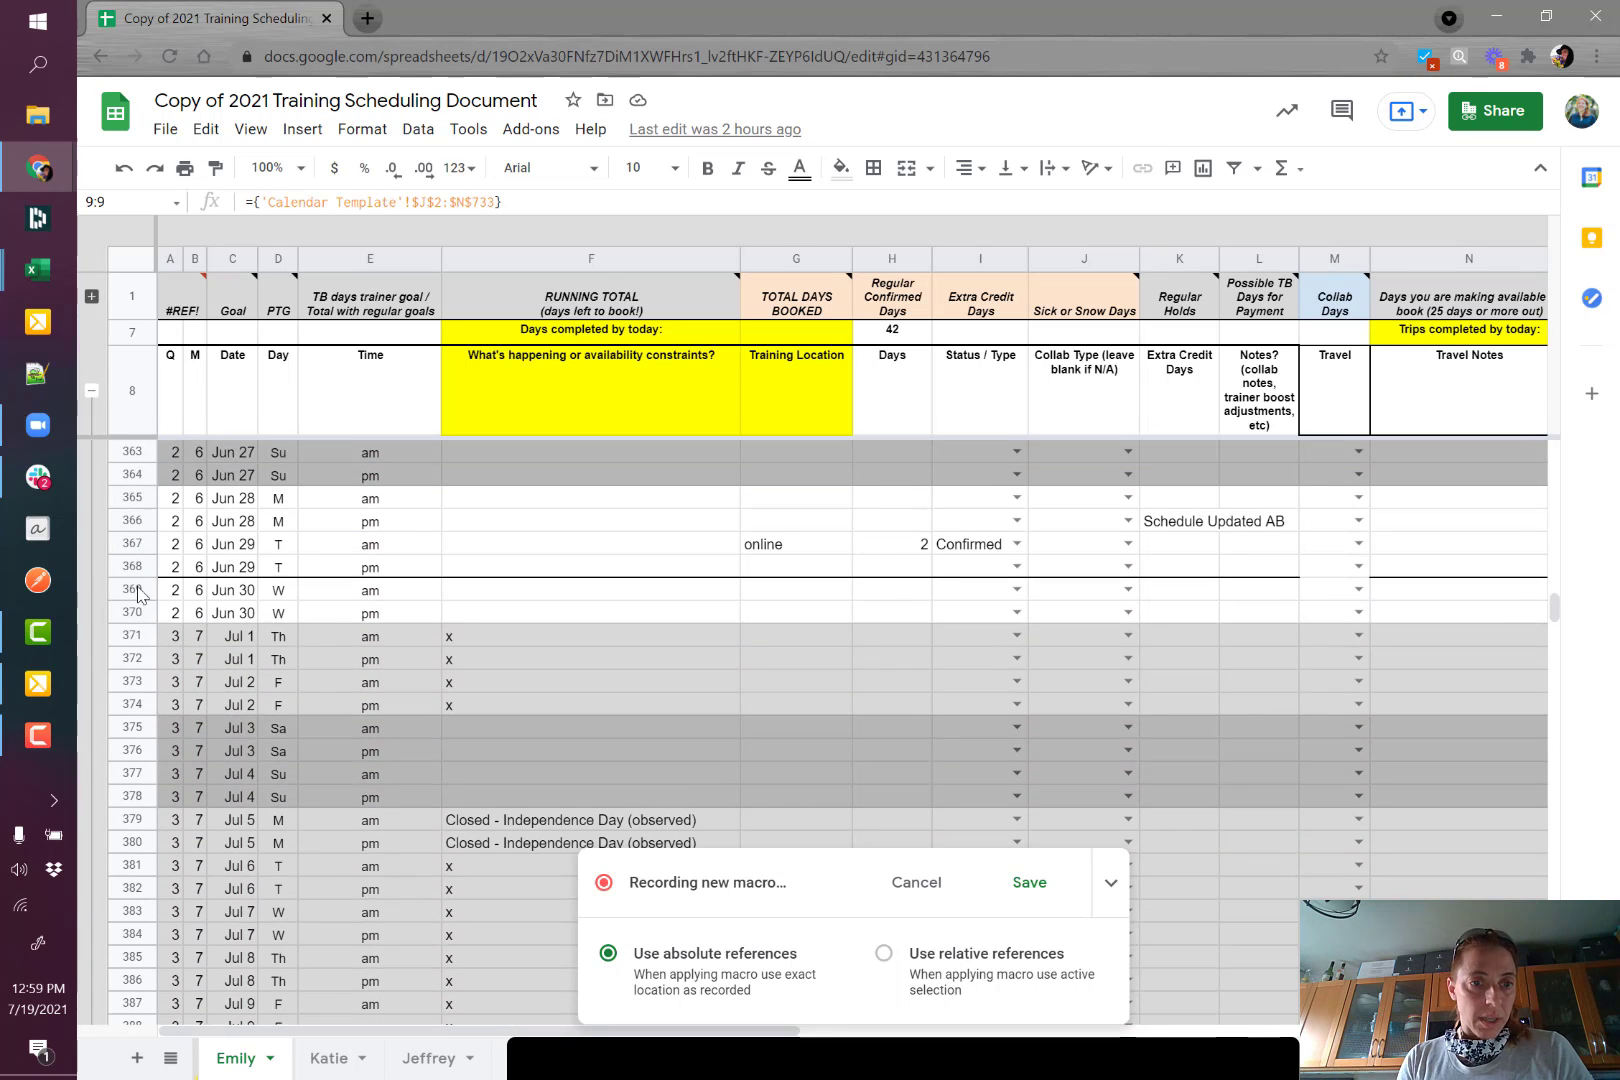
{"action": "left_click", "coordinate": [133, 613], "text": "shift"}
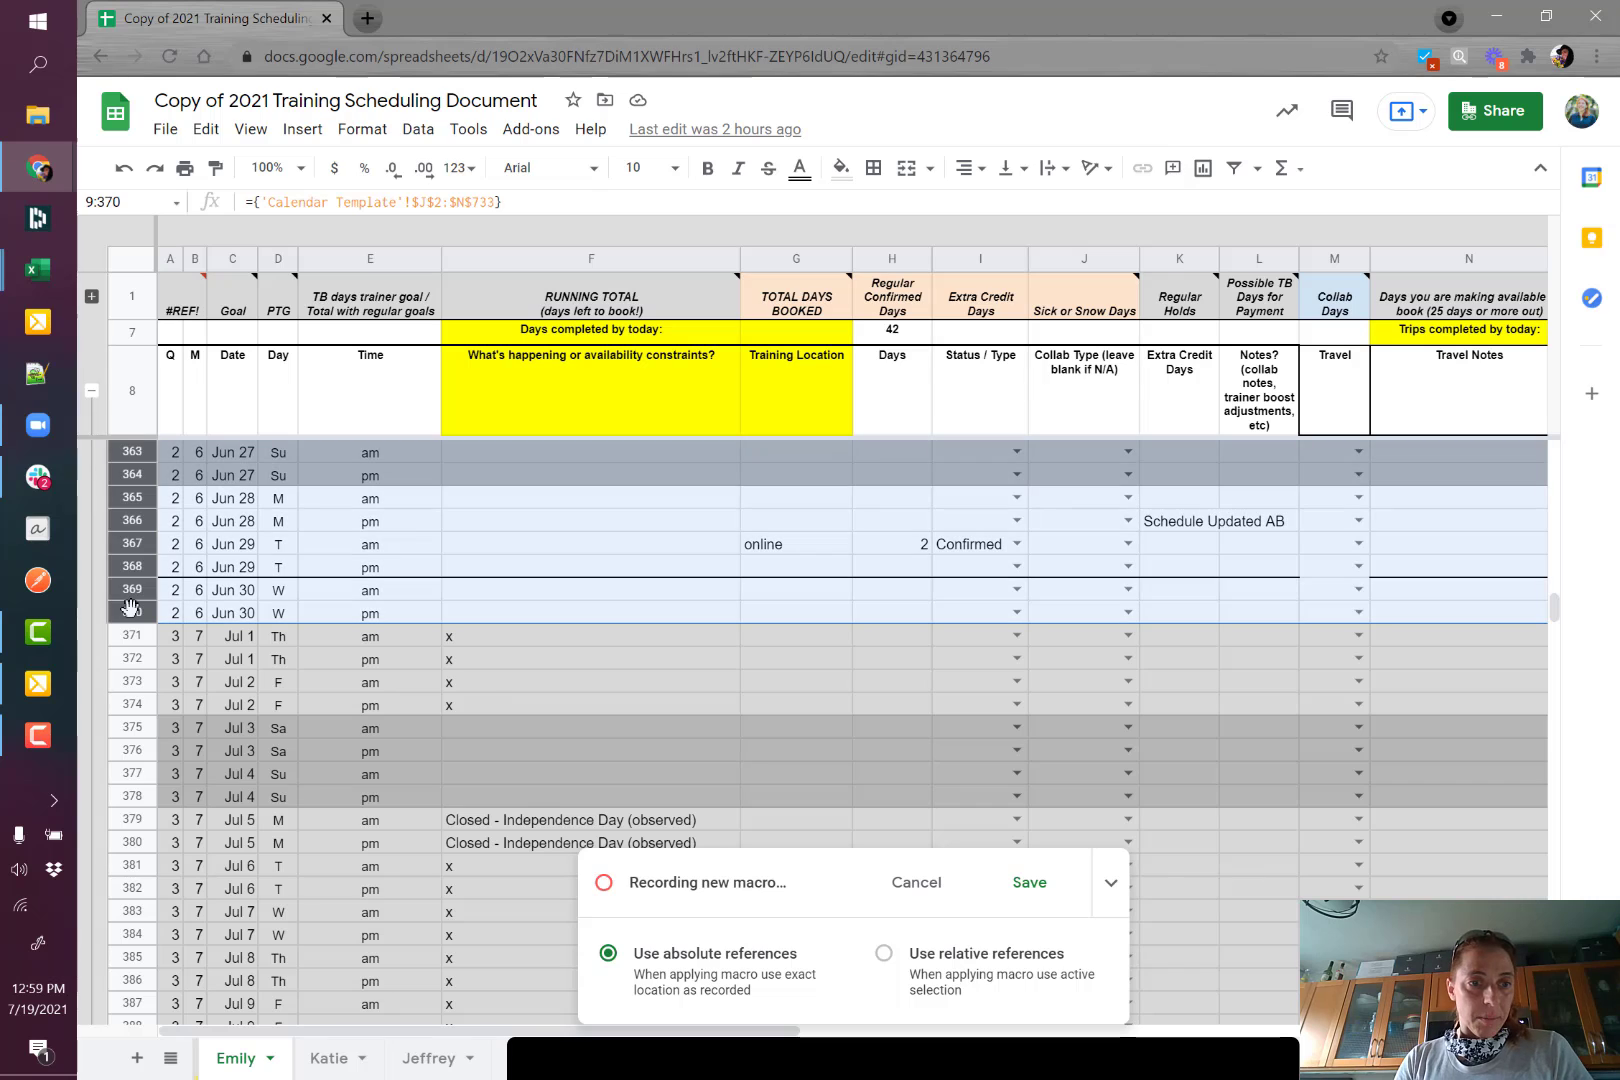
{"action": "right_click", "coordinate": [132, 521]}
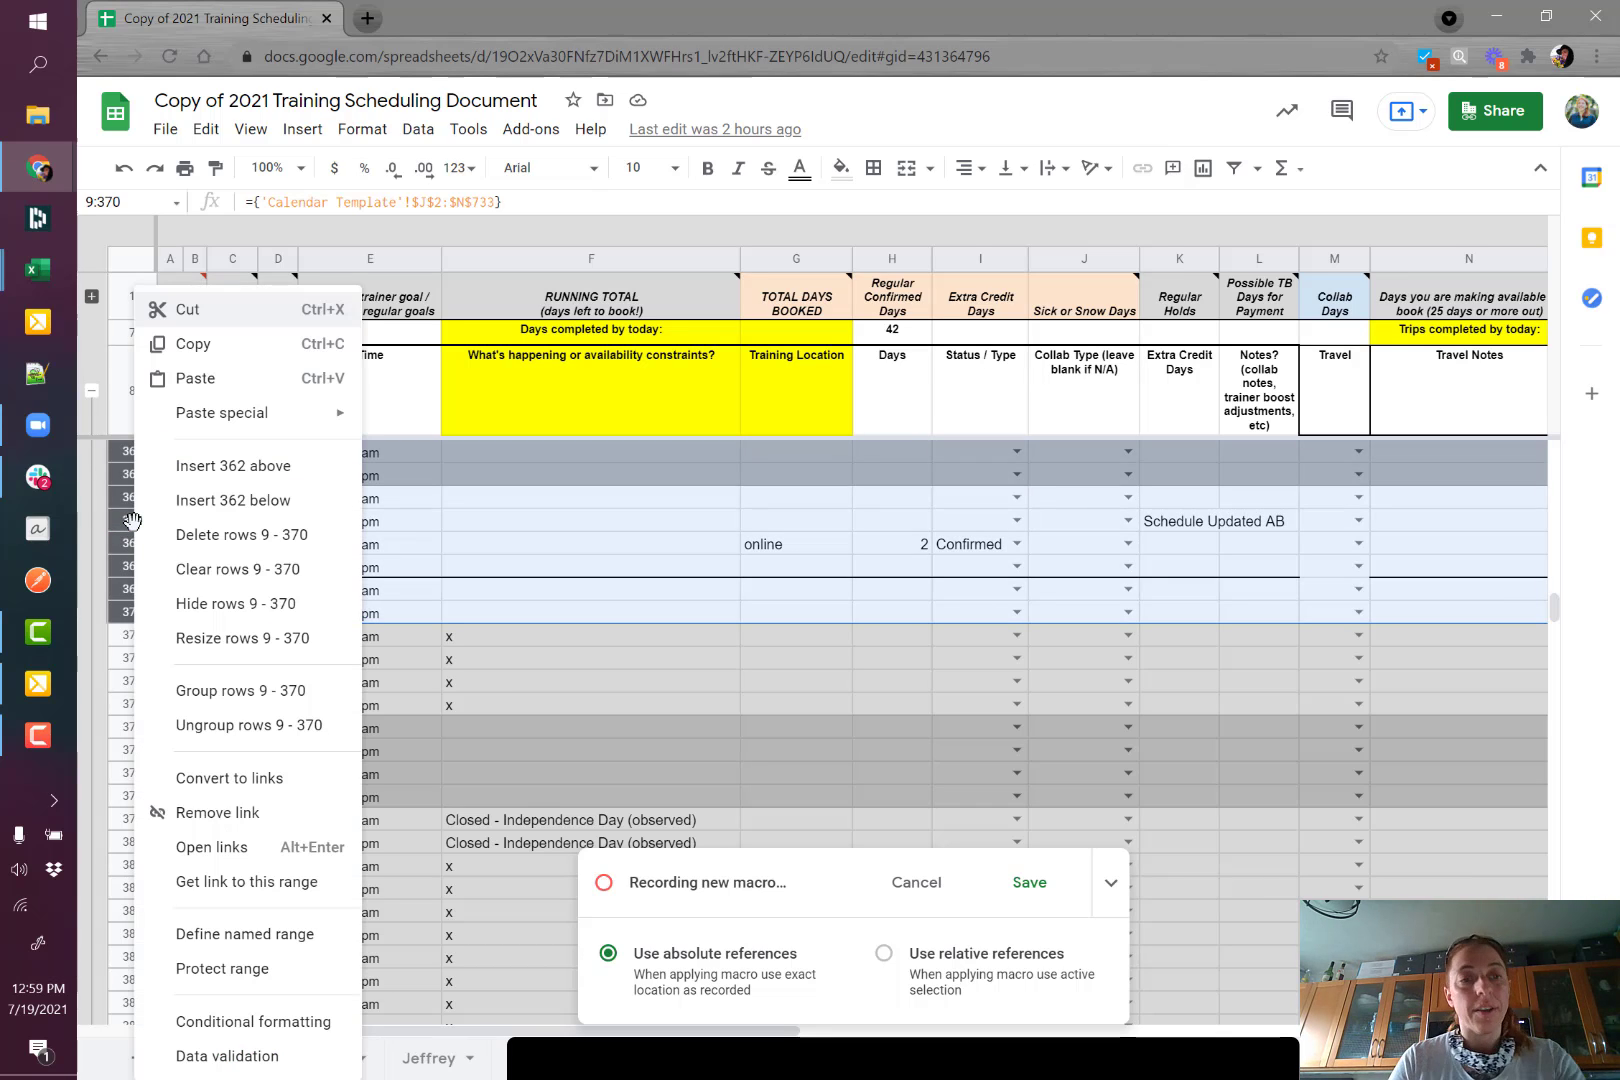
{"action": "left_click", "coordinate": [226, 690]}
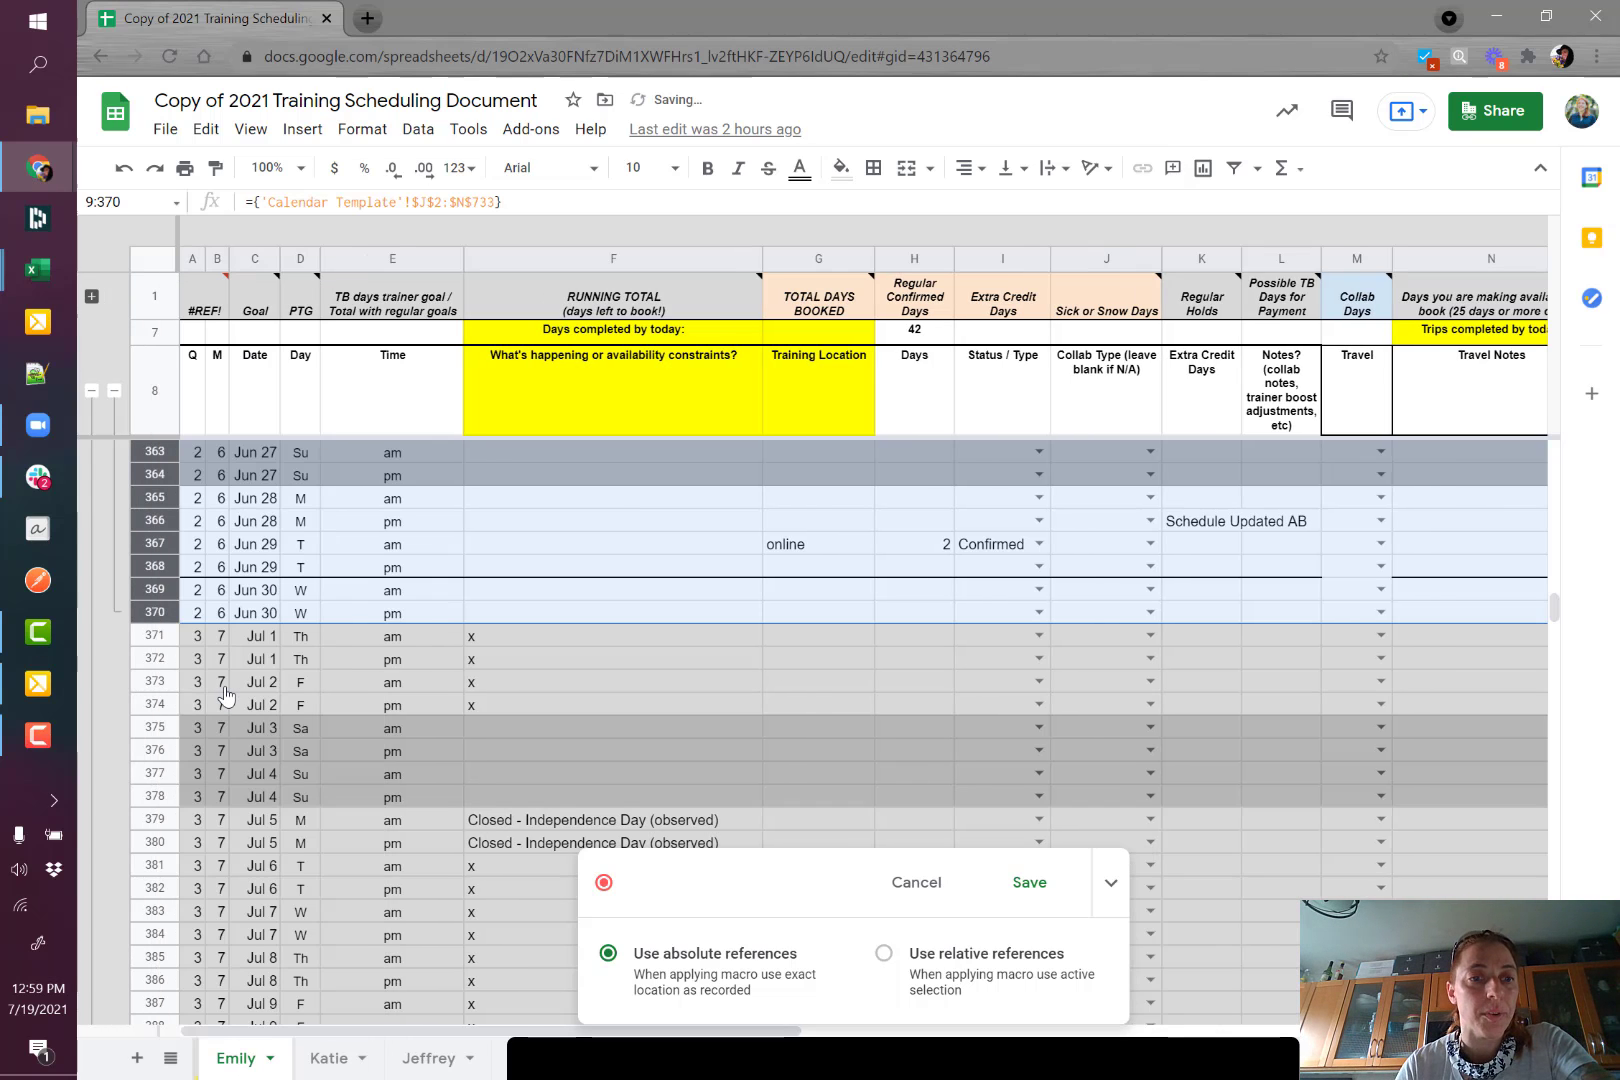
{"action": "scroll", "coordinate": [226, 690], "scroll_direction": "up", "scroll_amount": 20}
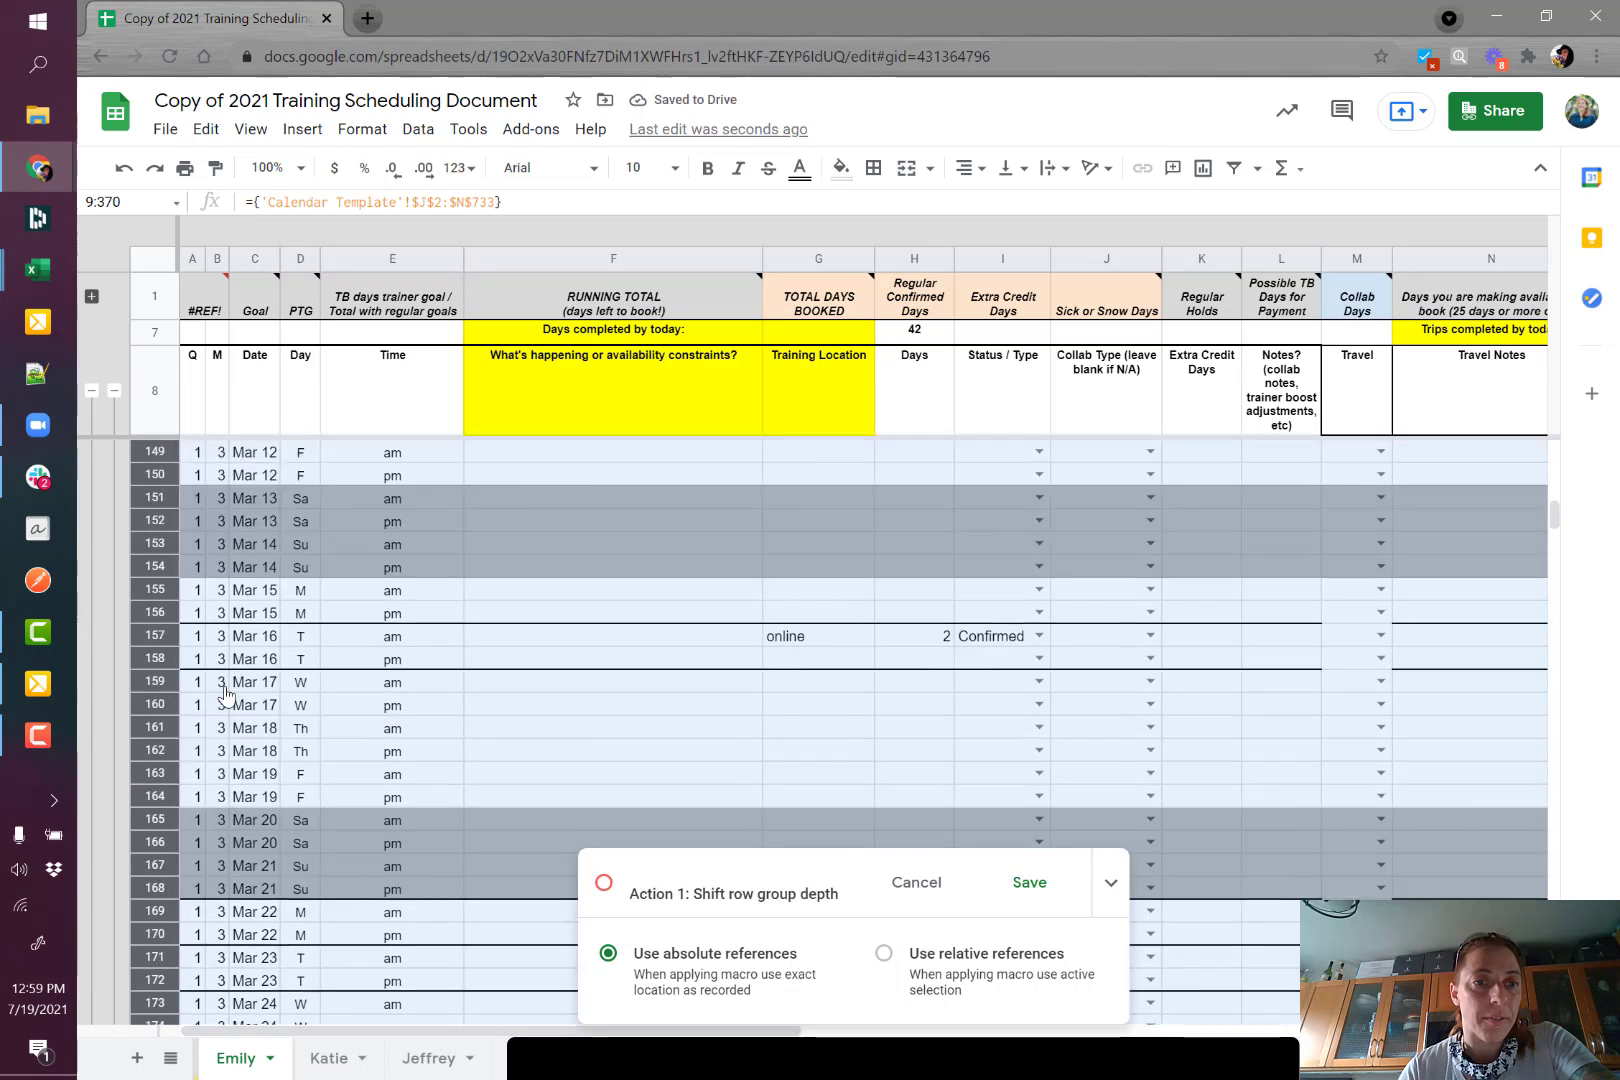
{"action": "left_click", "coordinate": [115, 391]}
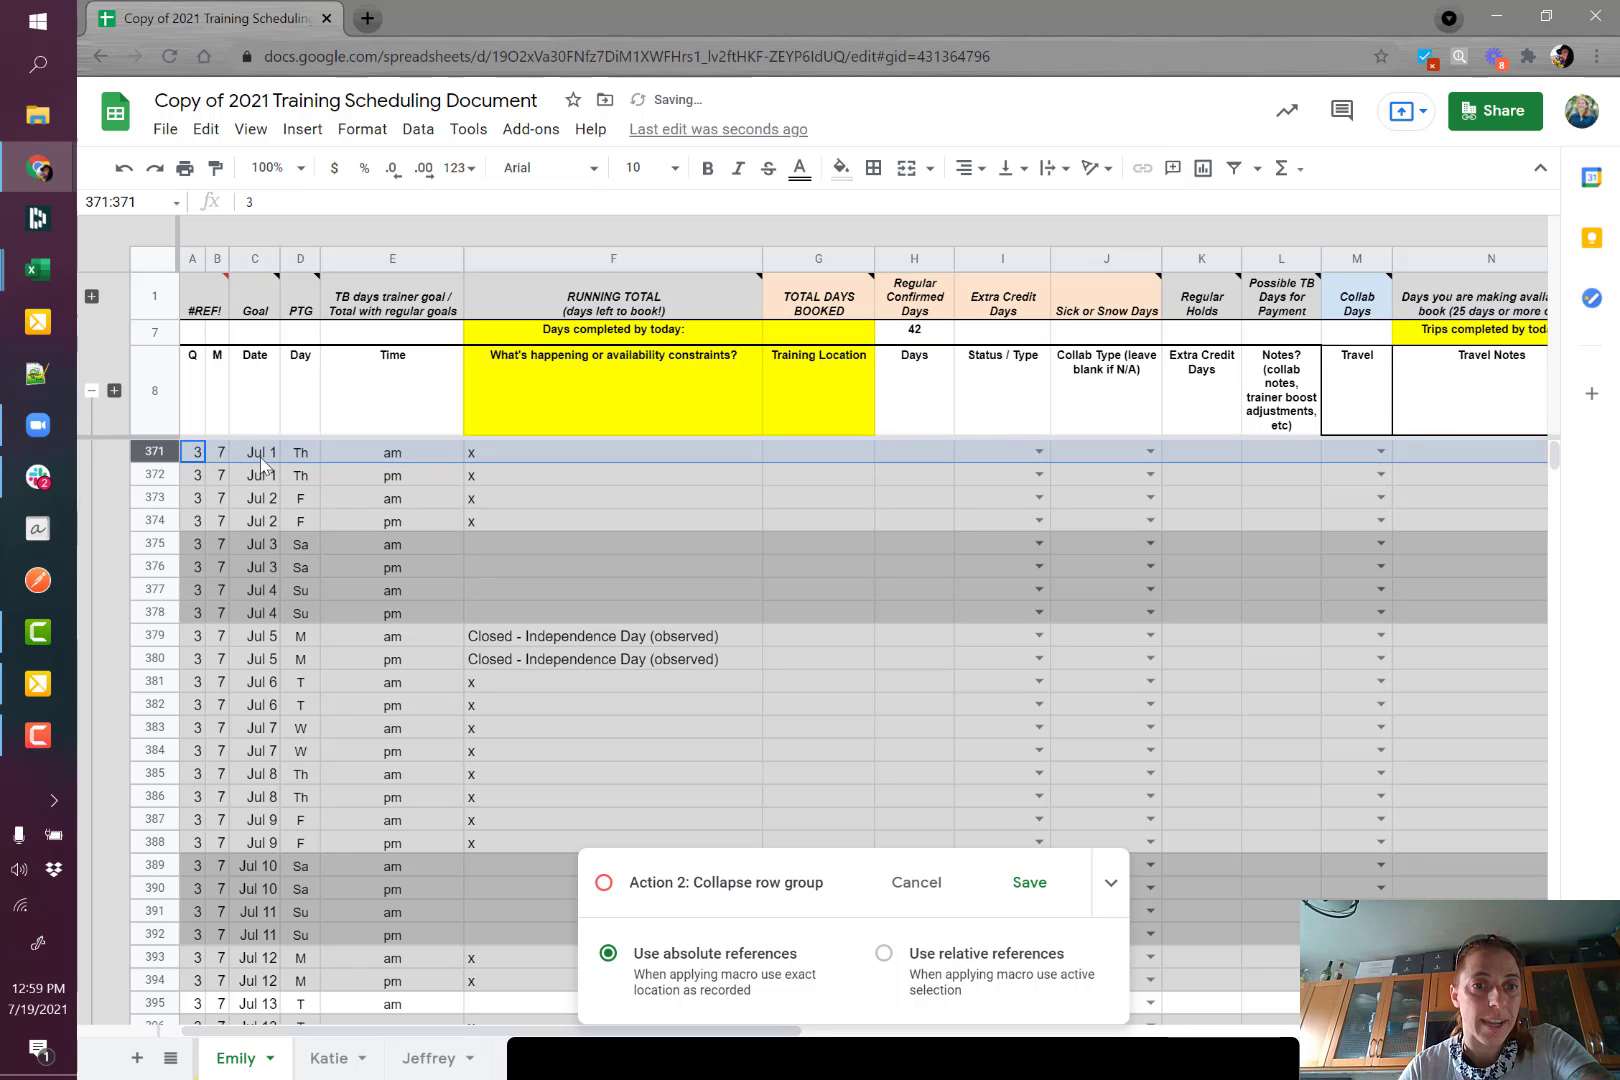
Save the recorded macro as CollapseFirstHalf with shortcut number 9 and dismiss the saved notice.
{"action": "left_click", "coordinate": [1032, 884]}
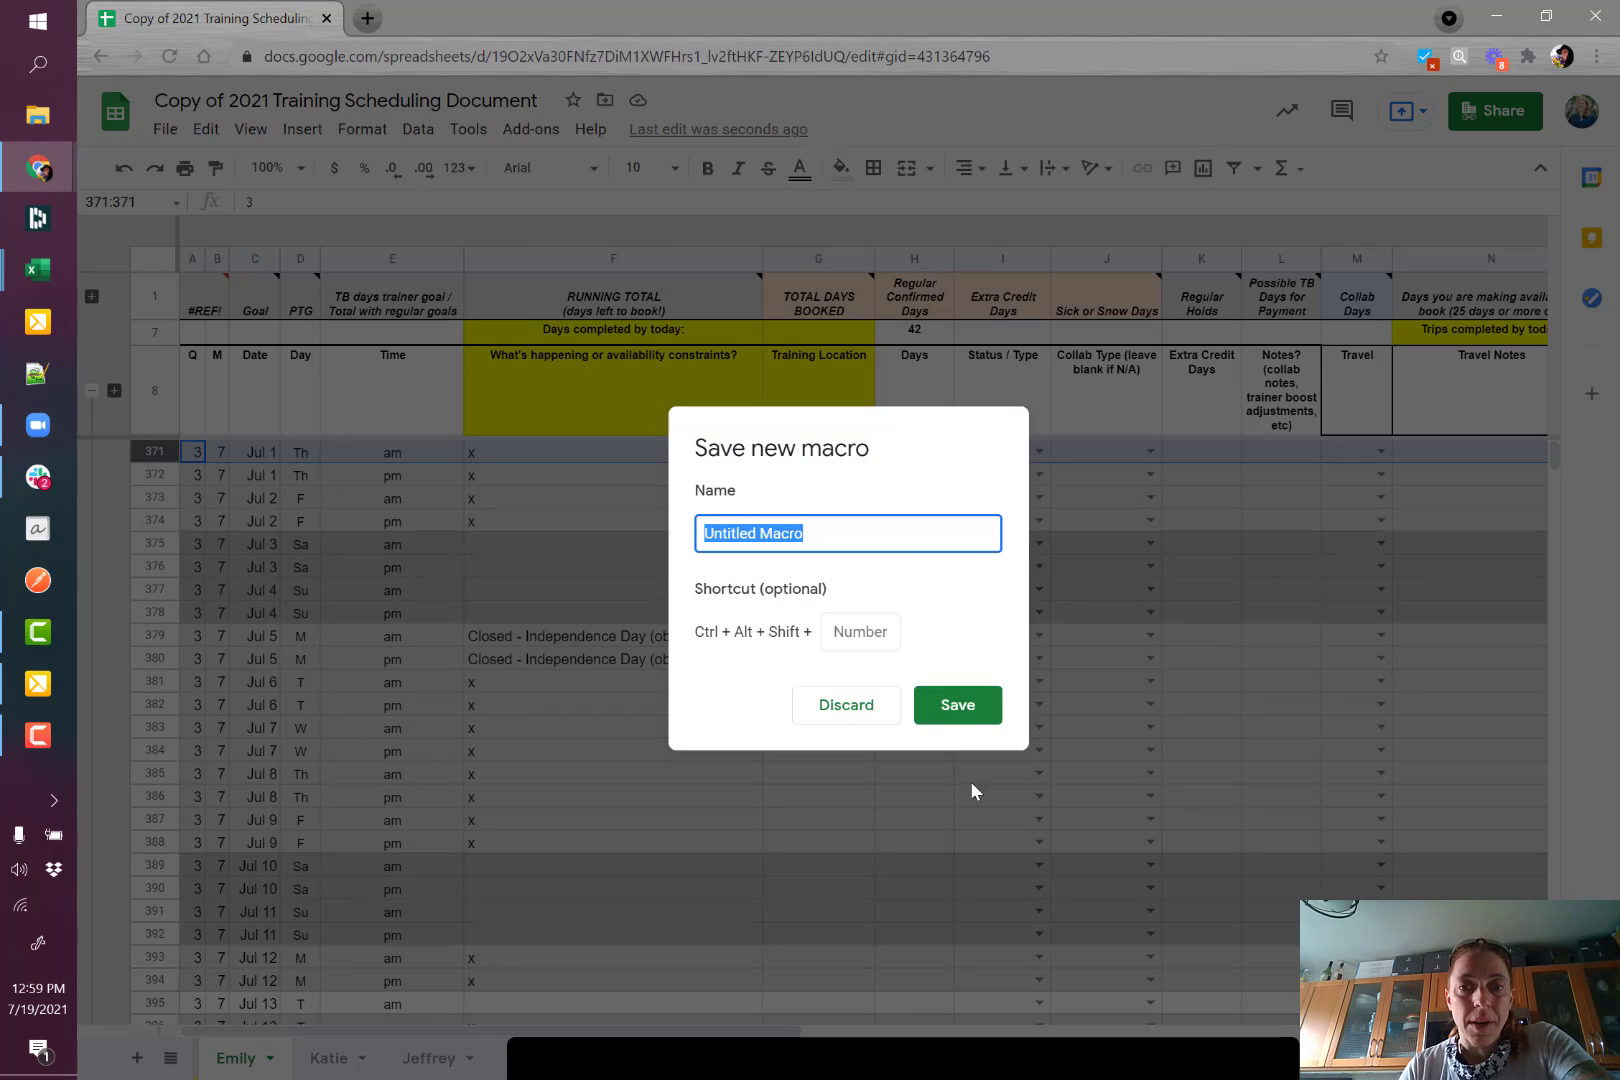
{"action": "type", "text": "Col"}
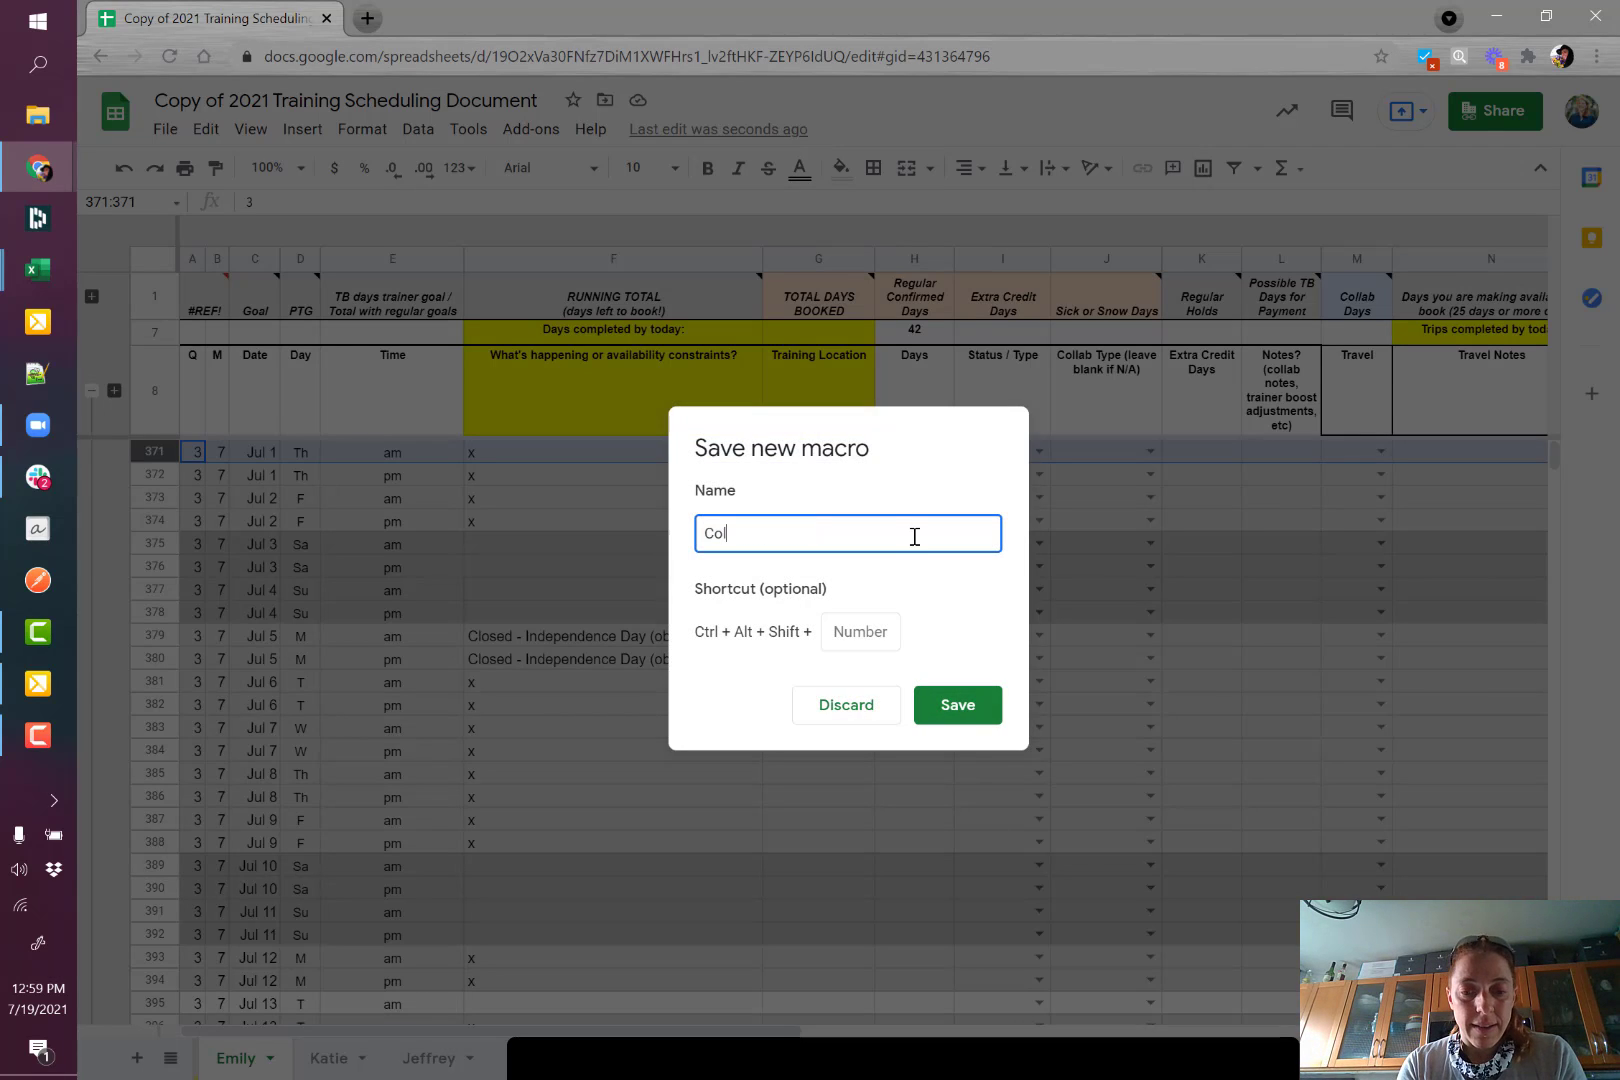
{"action": "type", "text": "lapseFirstHalf"}
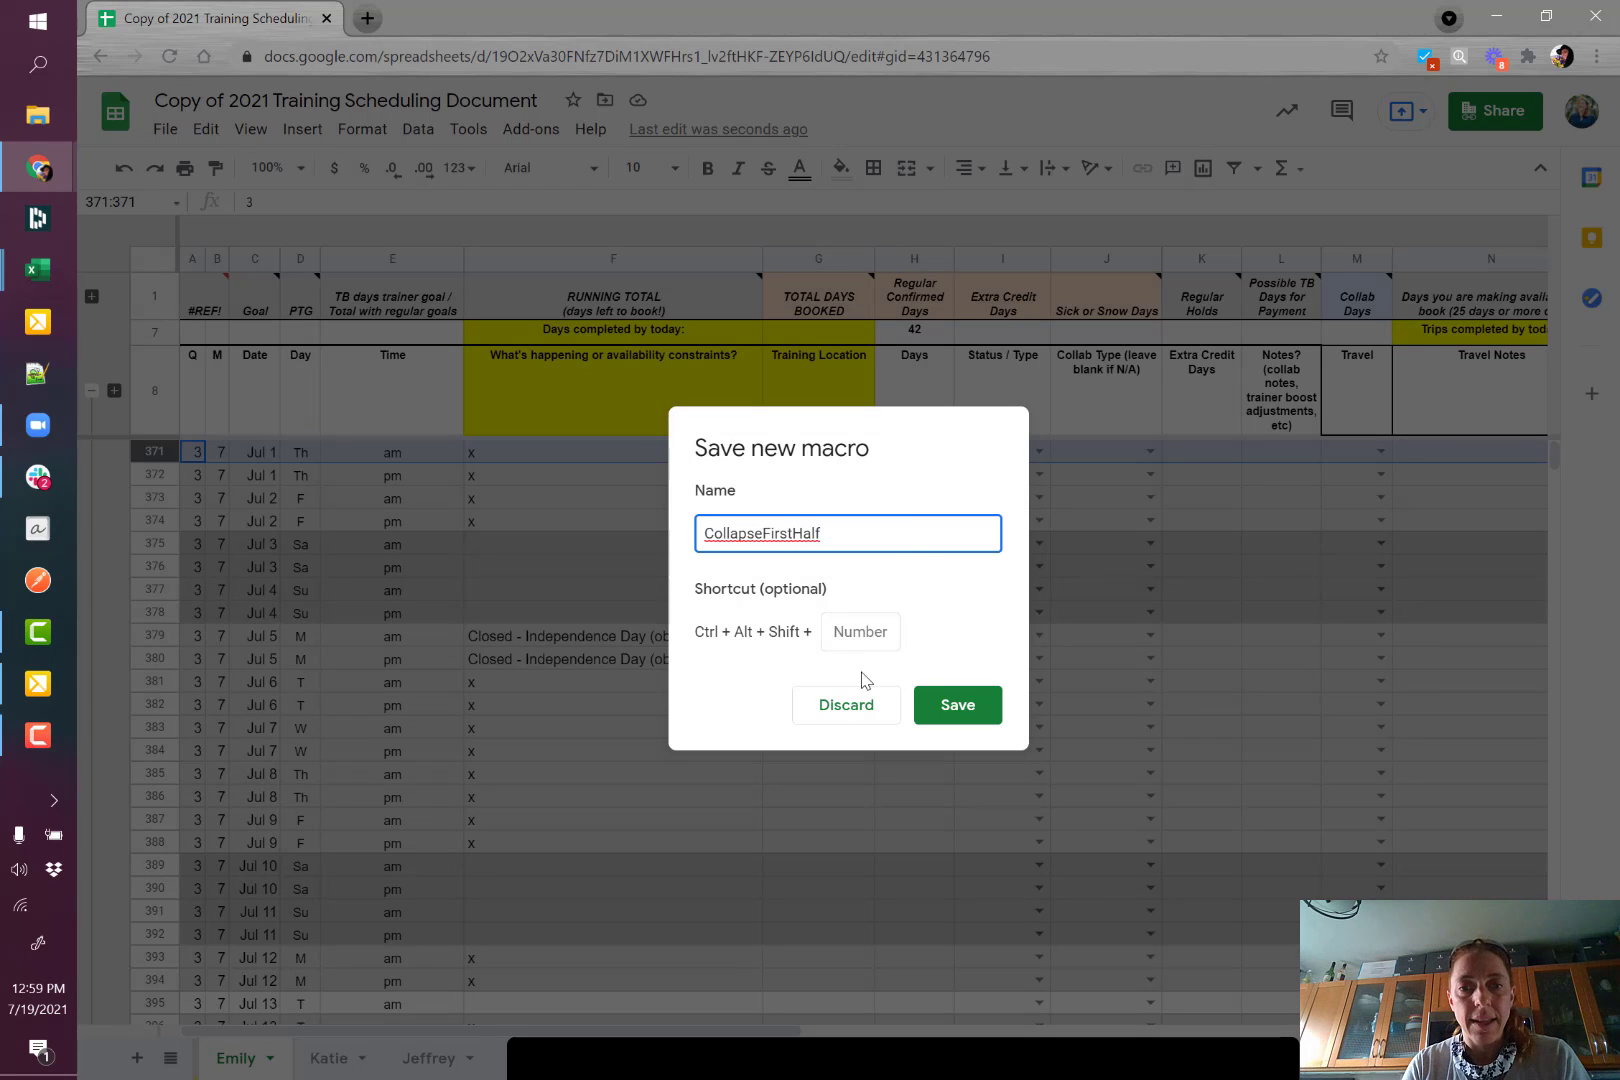
{"action": "left_click", "coordinate": [860, 633]}
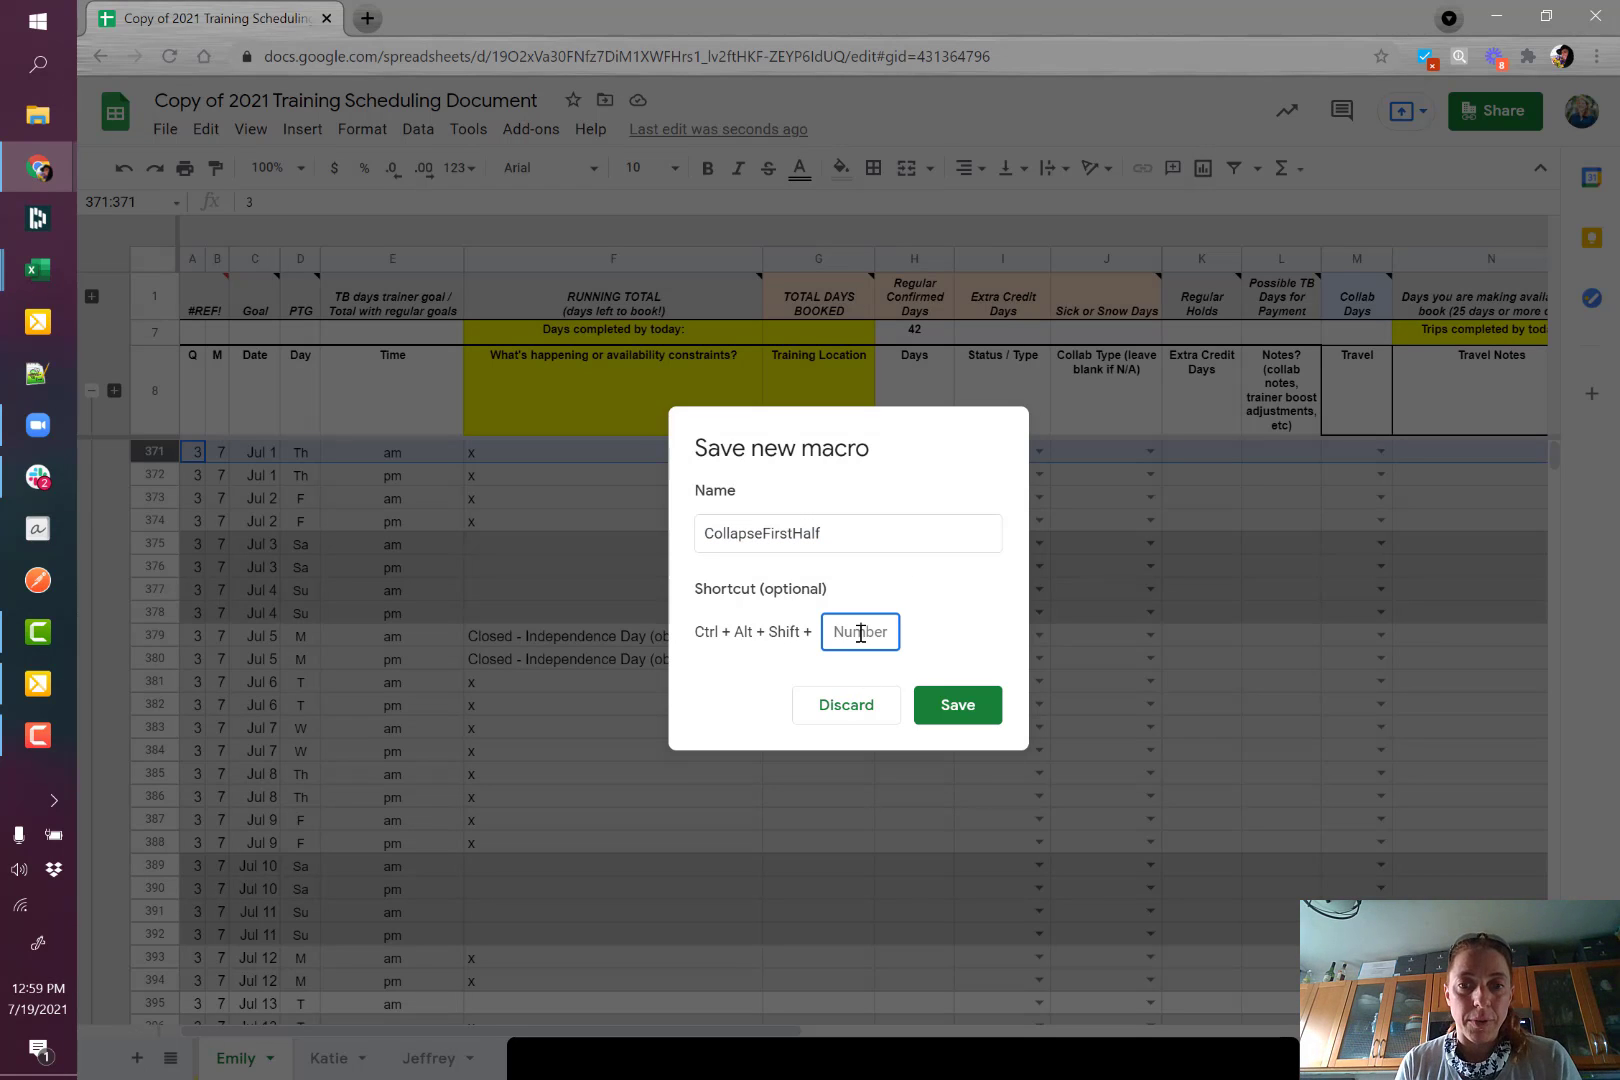
{"action": "type", "text": "9"}
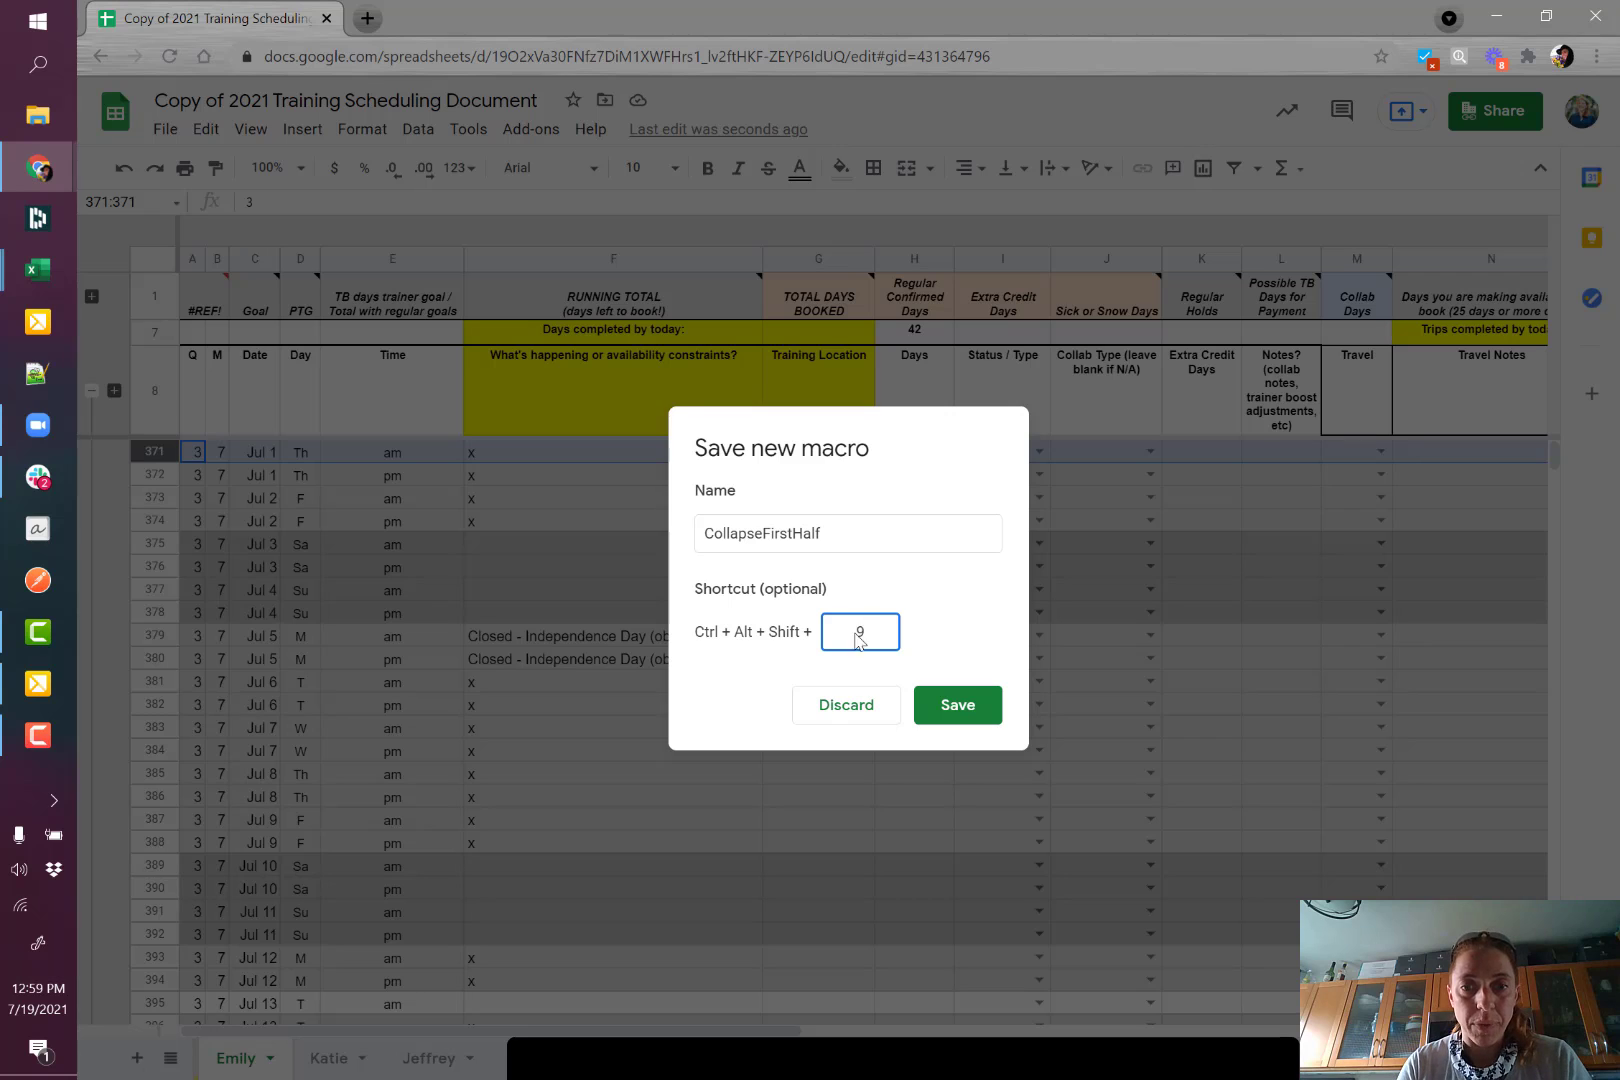
{"action": "left_click", "coordinate": [973, 716]}
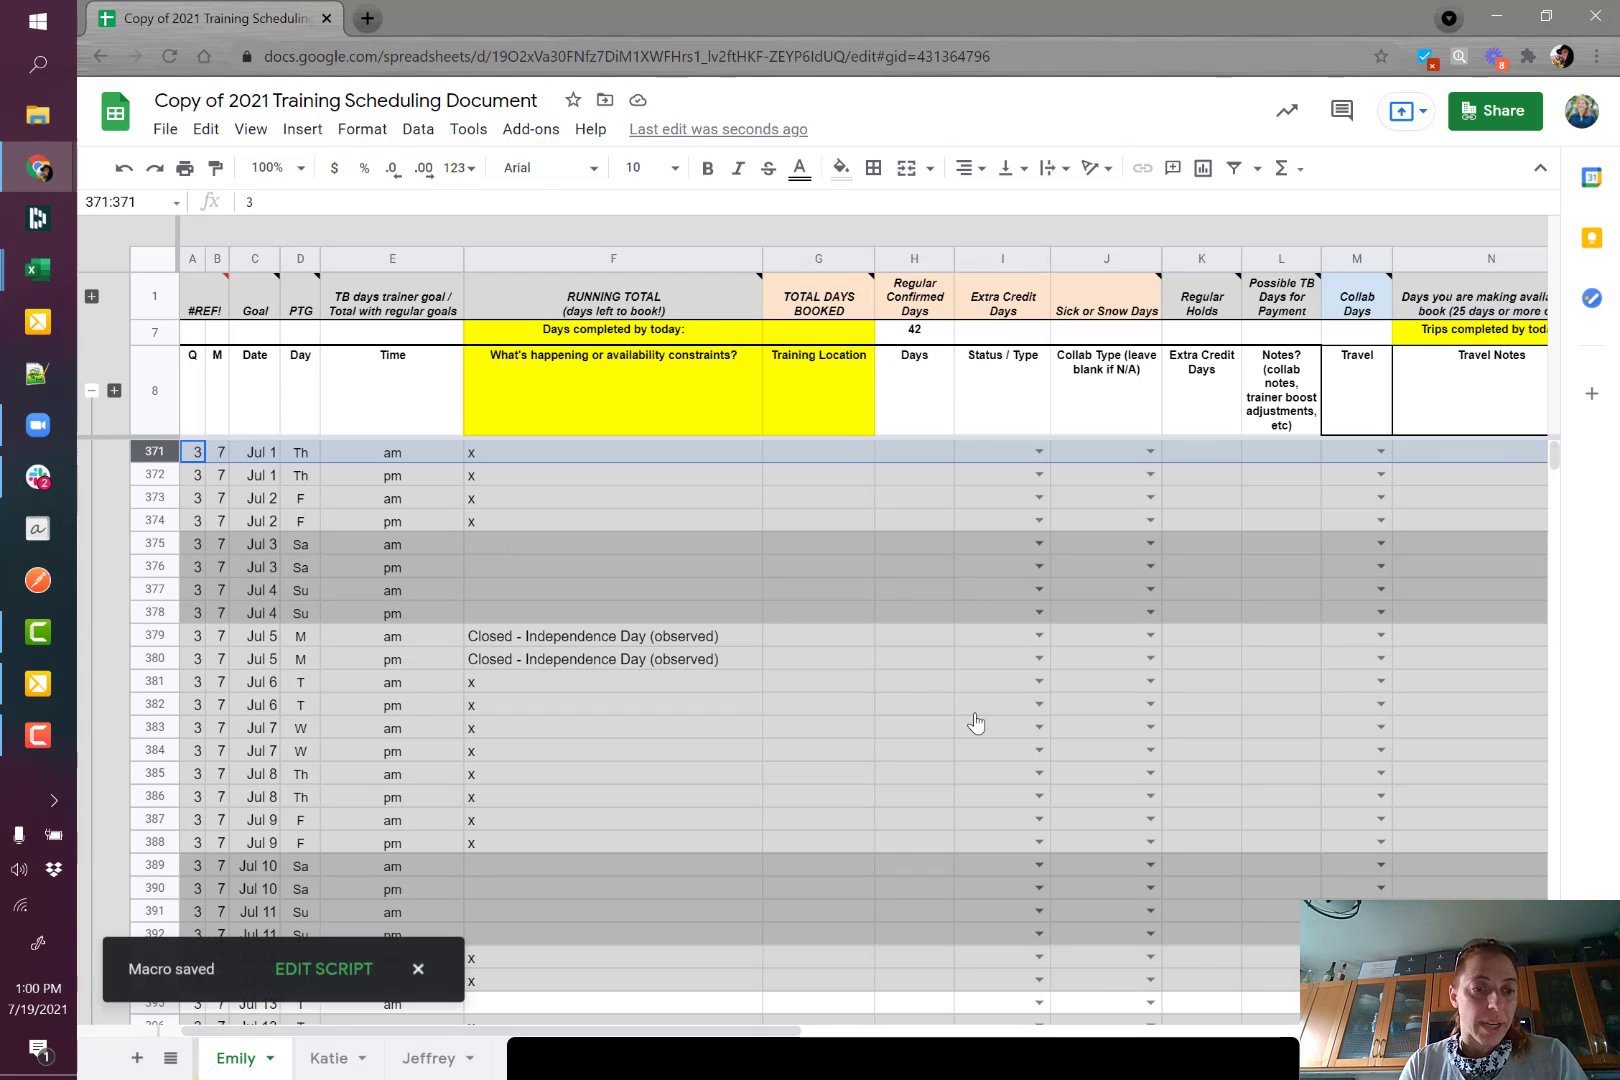
{"action": "left_click", "coordinate": [419, 972]}
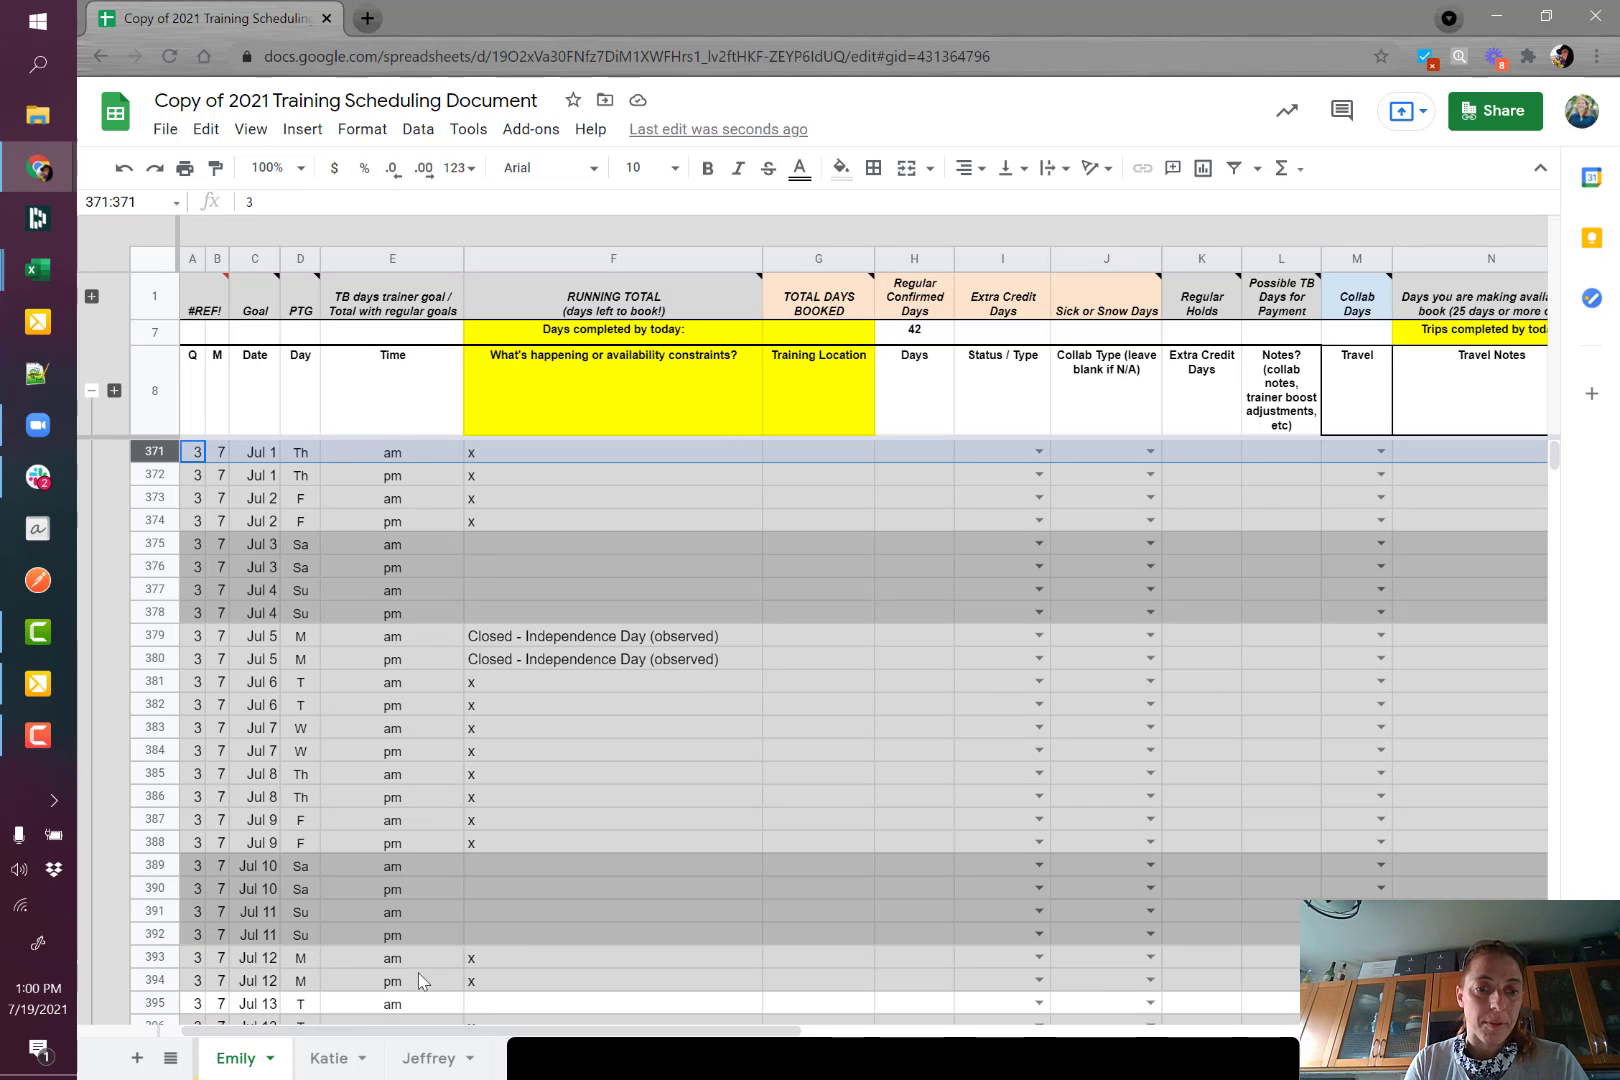
Switch to the second trainer's sheet and check the shortcut assigned to the CollapseFirstHalf macro.
{"action": "left_click", "coordinate": [327, 1057]}
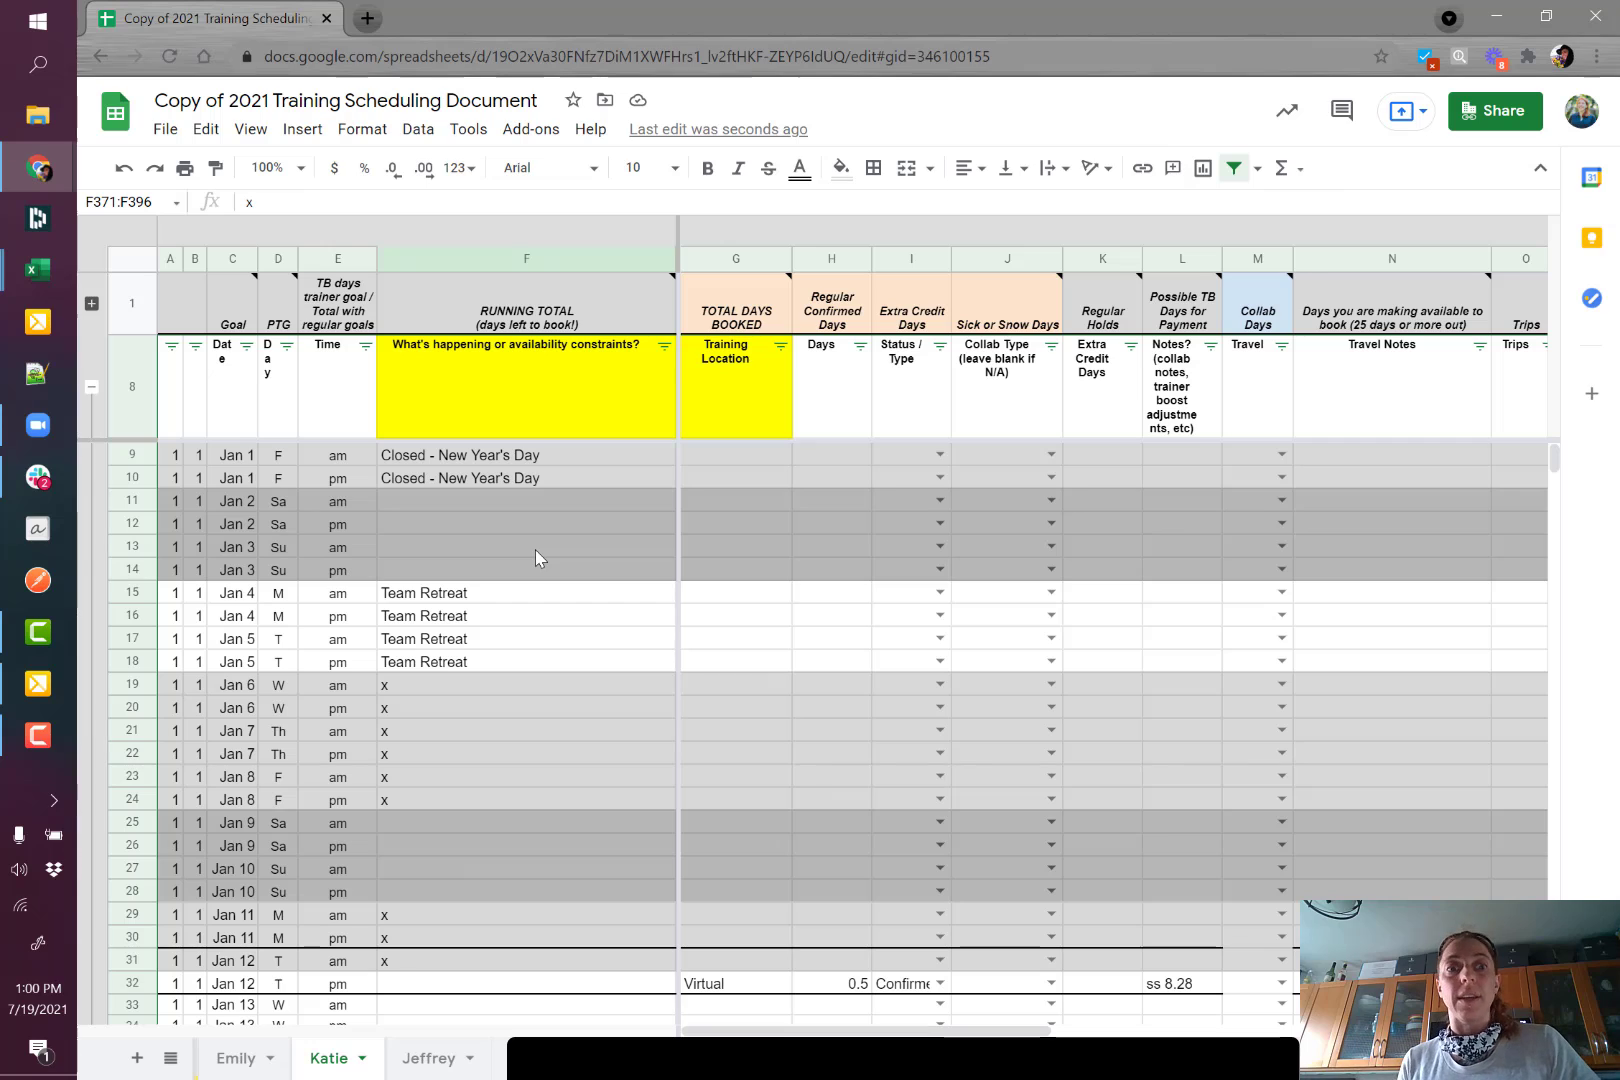
{"action": "left_click", "coordinate": [463, 131]}
{"action": "mouse_move", "coordinate": [510, 292]}
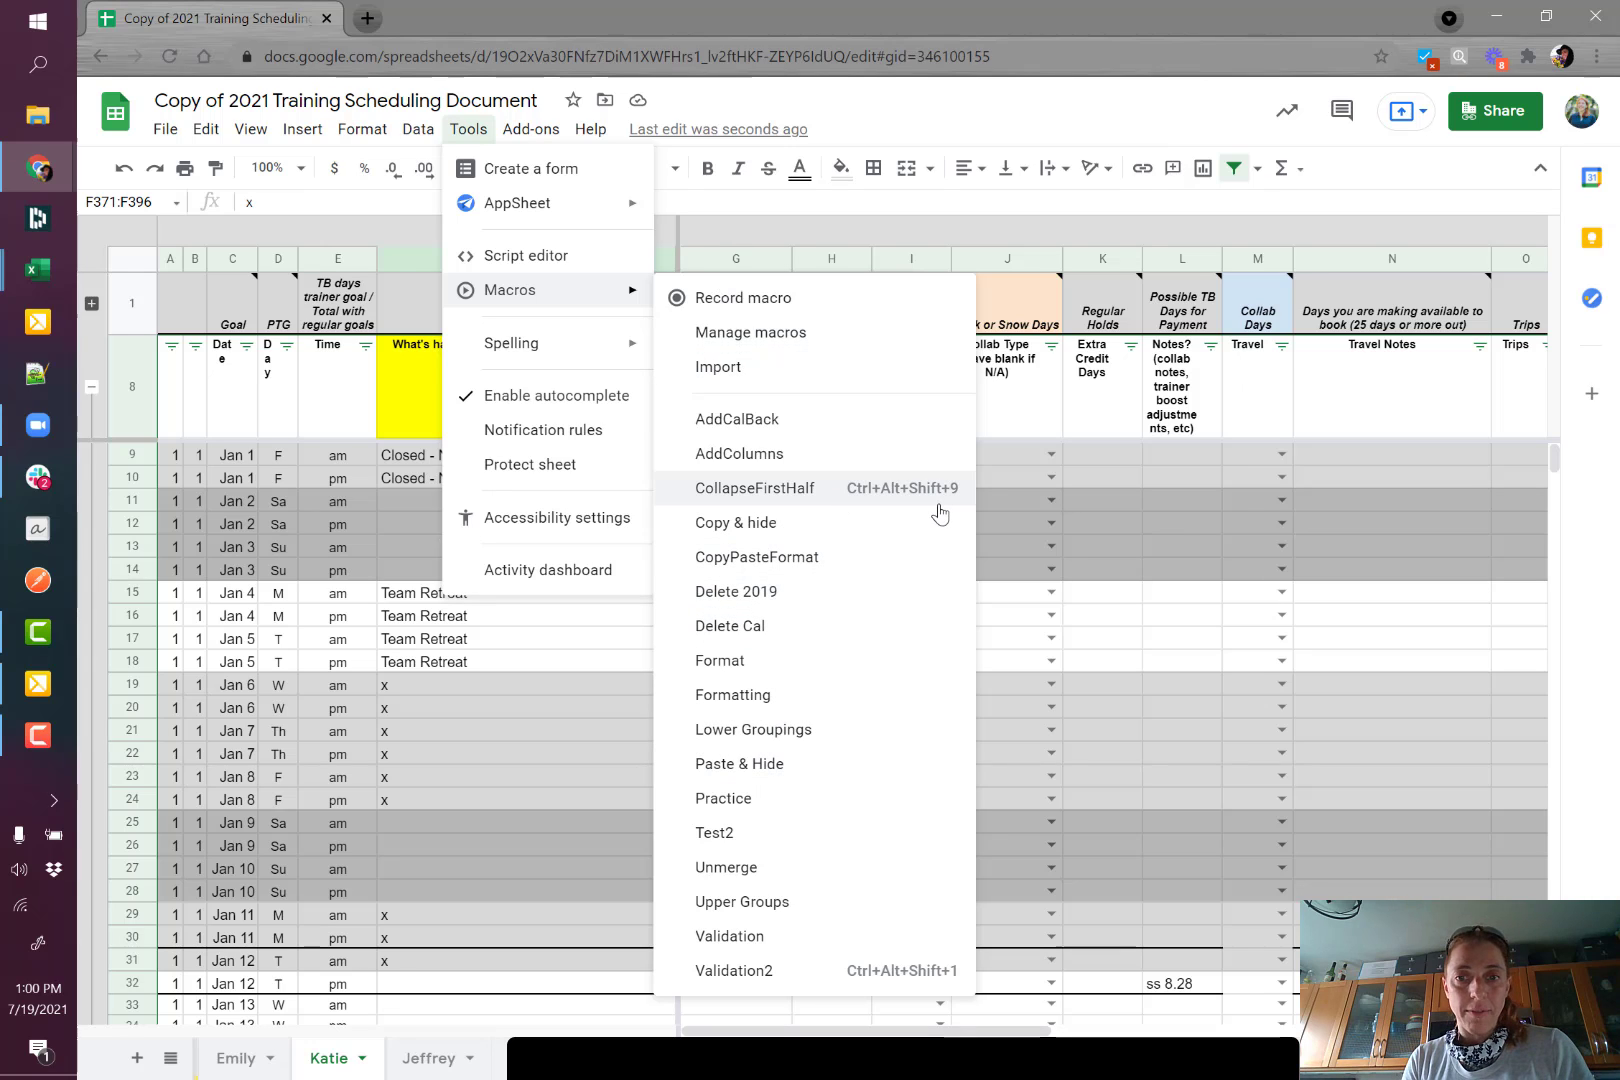
{"action": "left_click", "coordinate": [349, 549]}
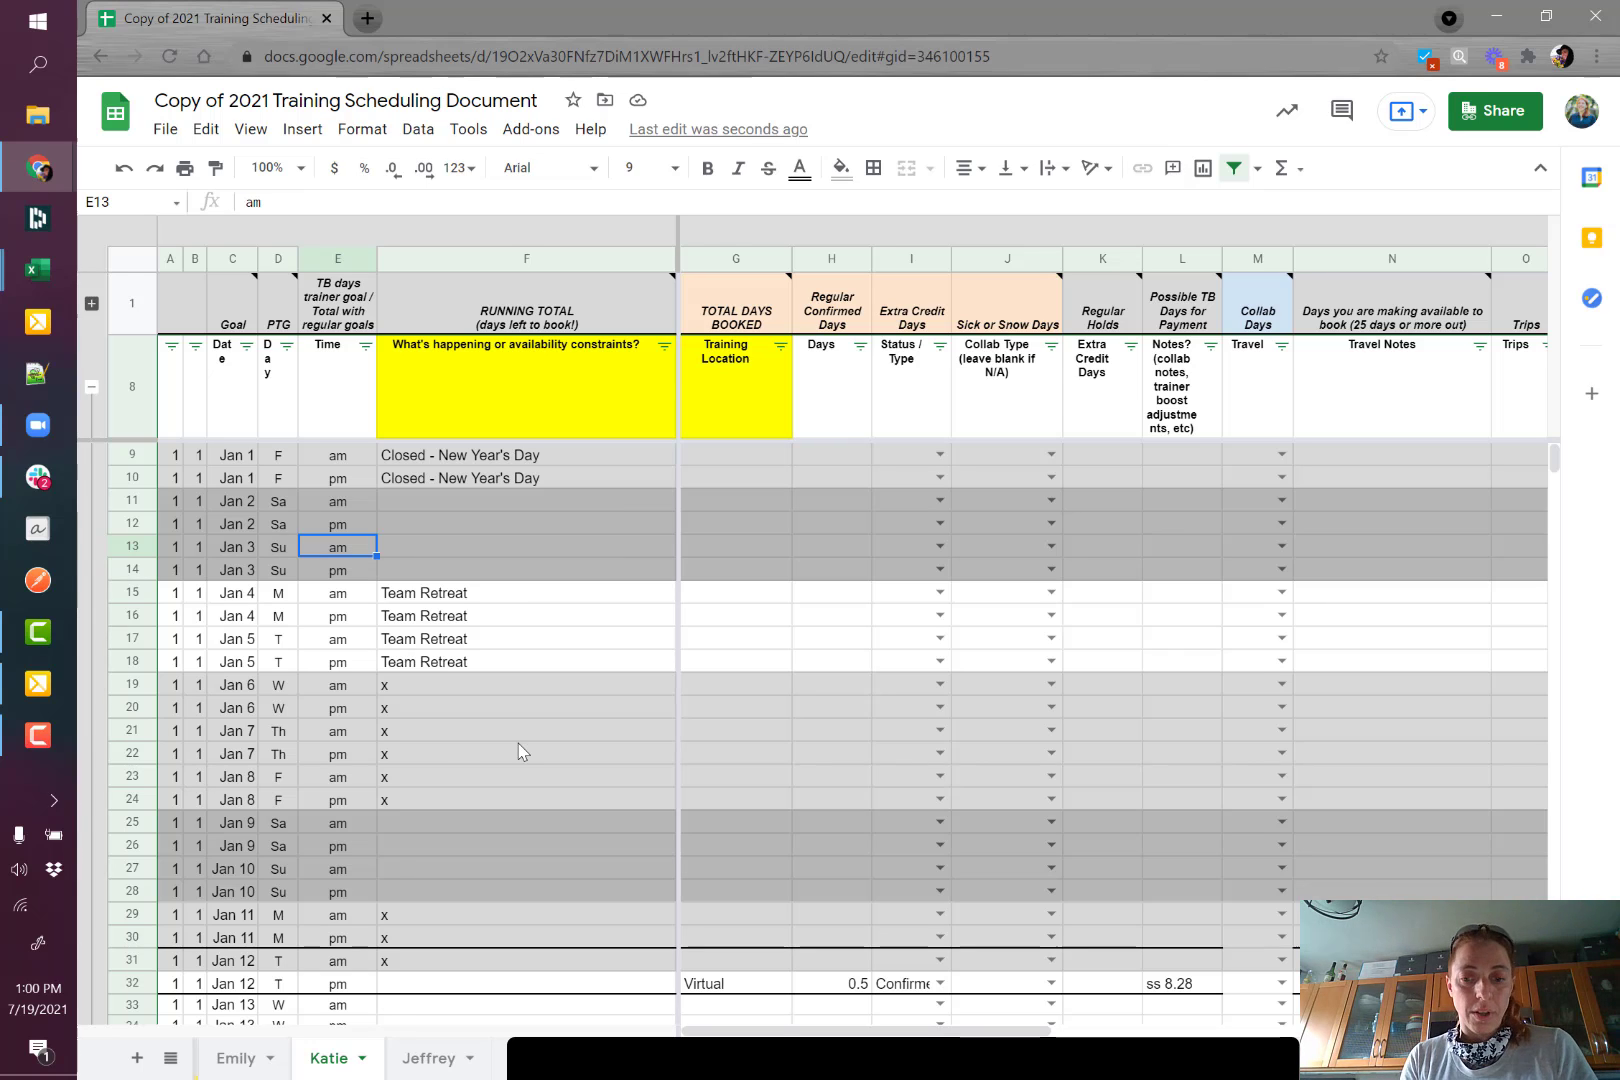
Try to run CollapseFirstHalf on the second trainer's sheet and authorize the macro script with the Google account.
{"action": "key", "text": "ctrl+alt+shift+1"}
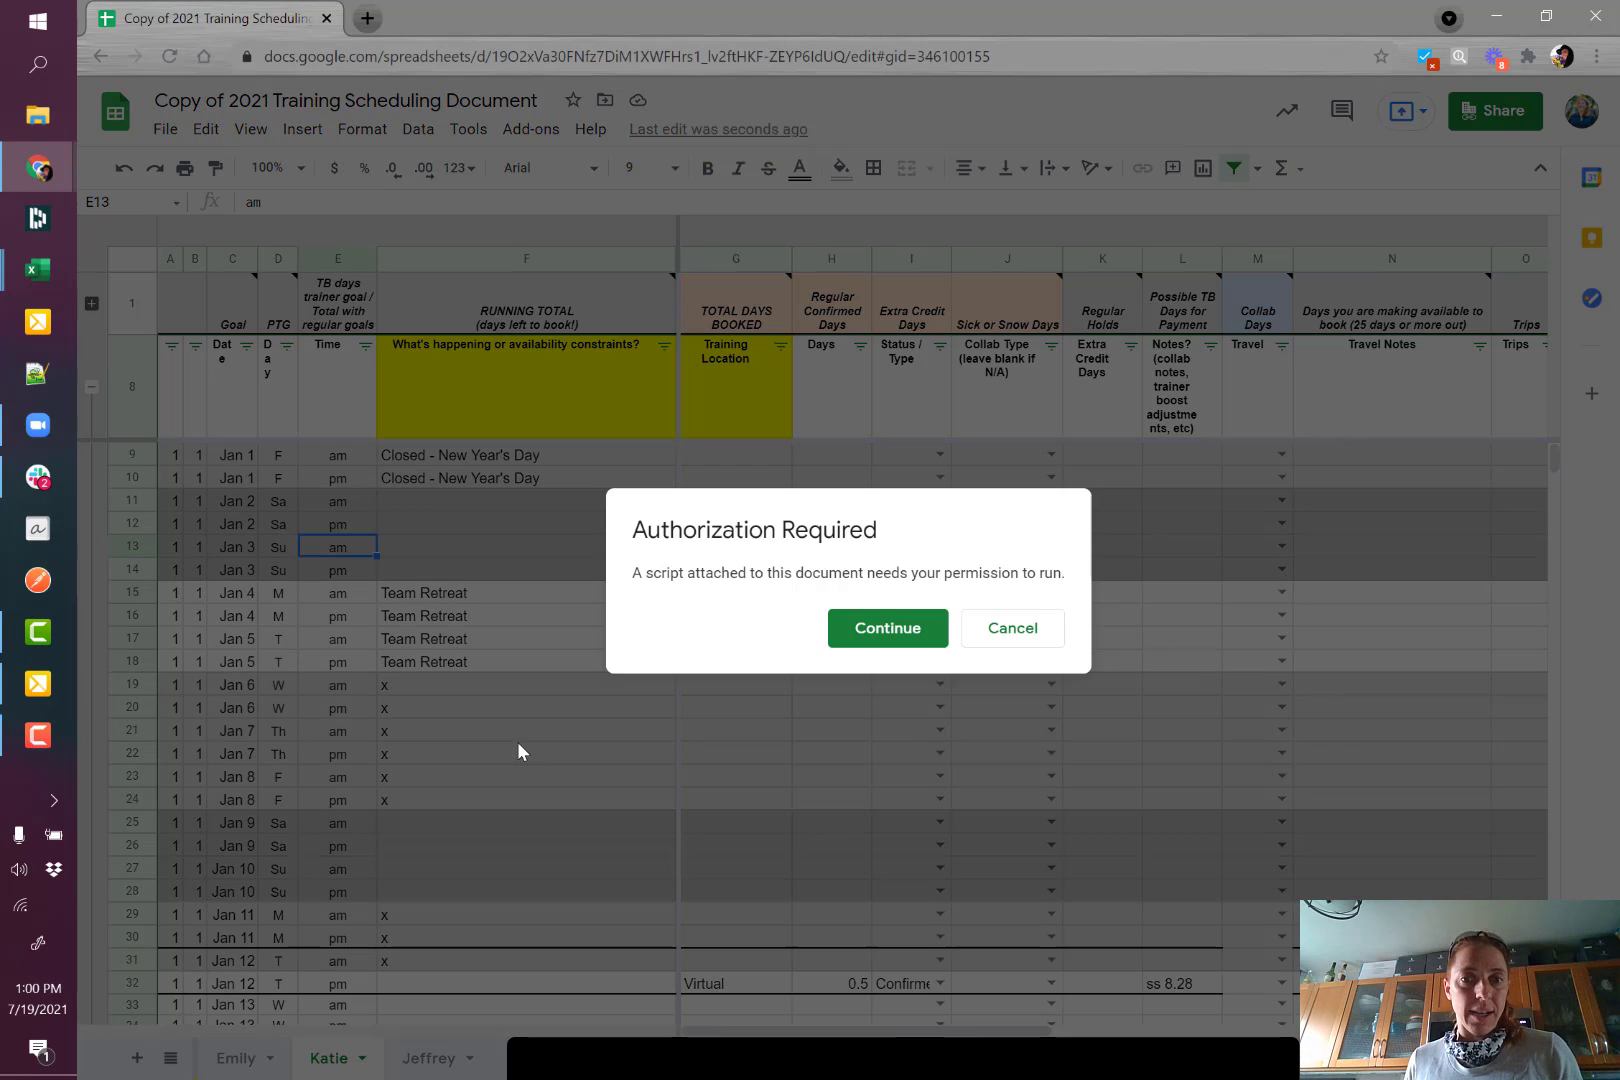
{"action": "left_click", "coordinate": [883, 640]}
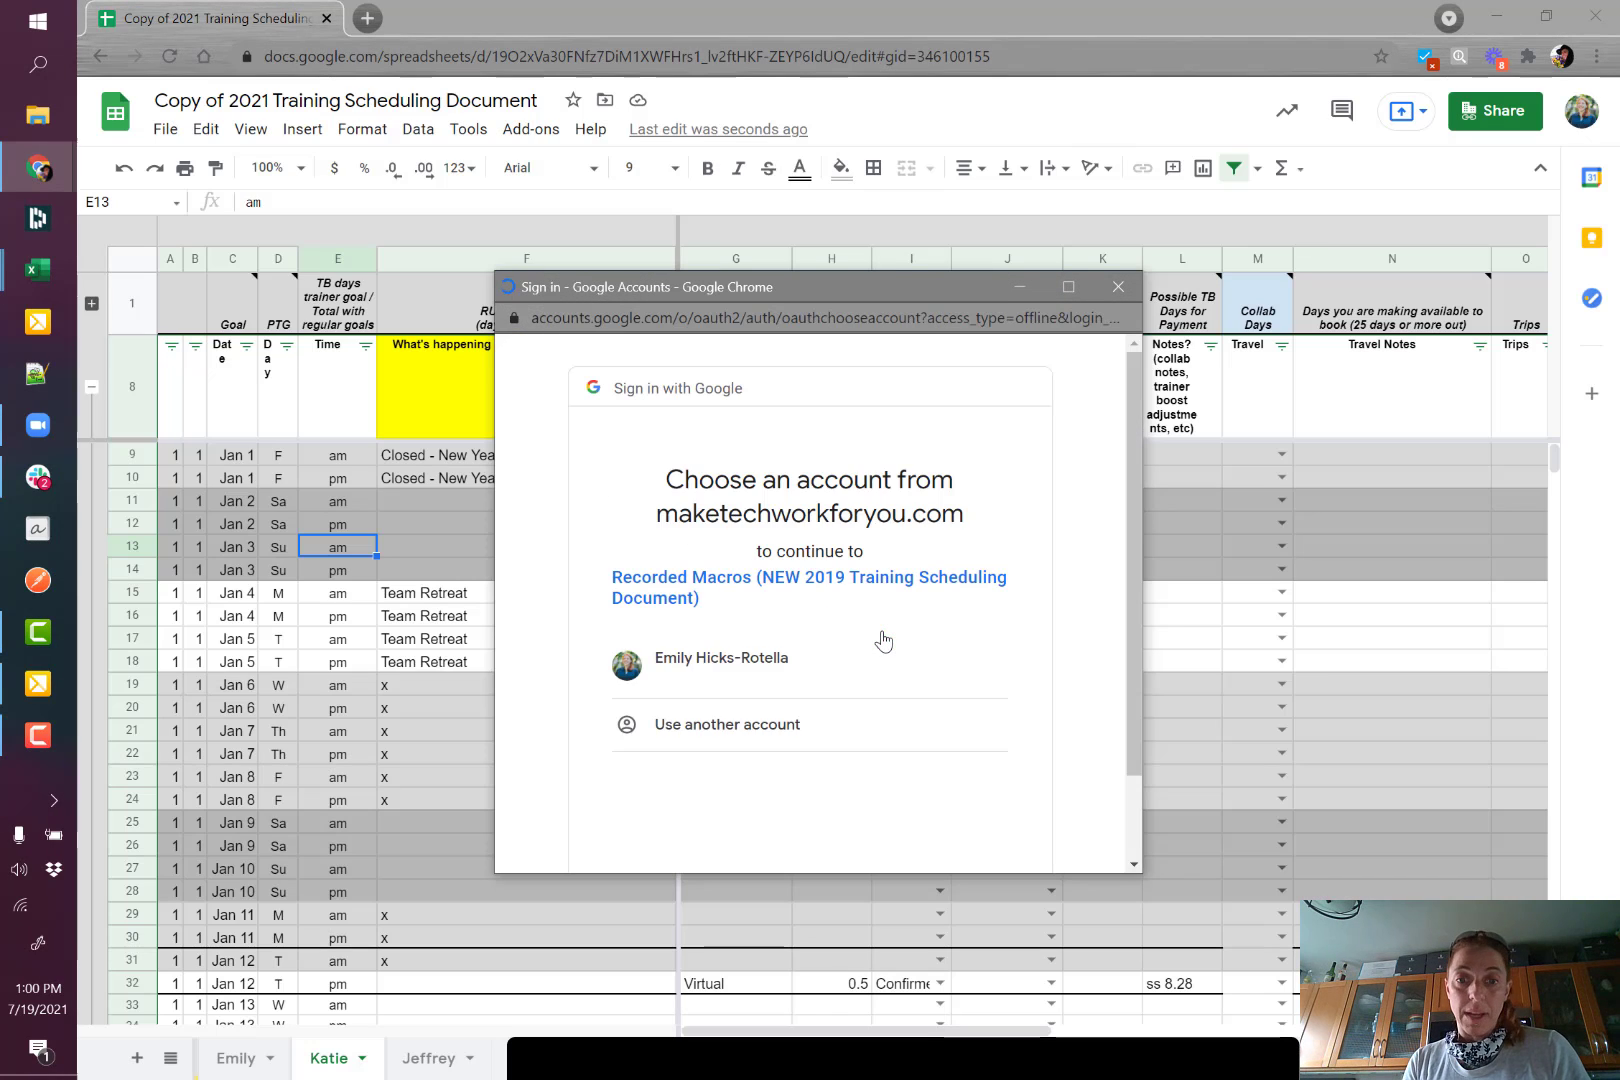
{"action": "left_click", "coordinate": [745, 670]}
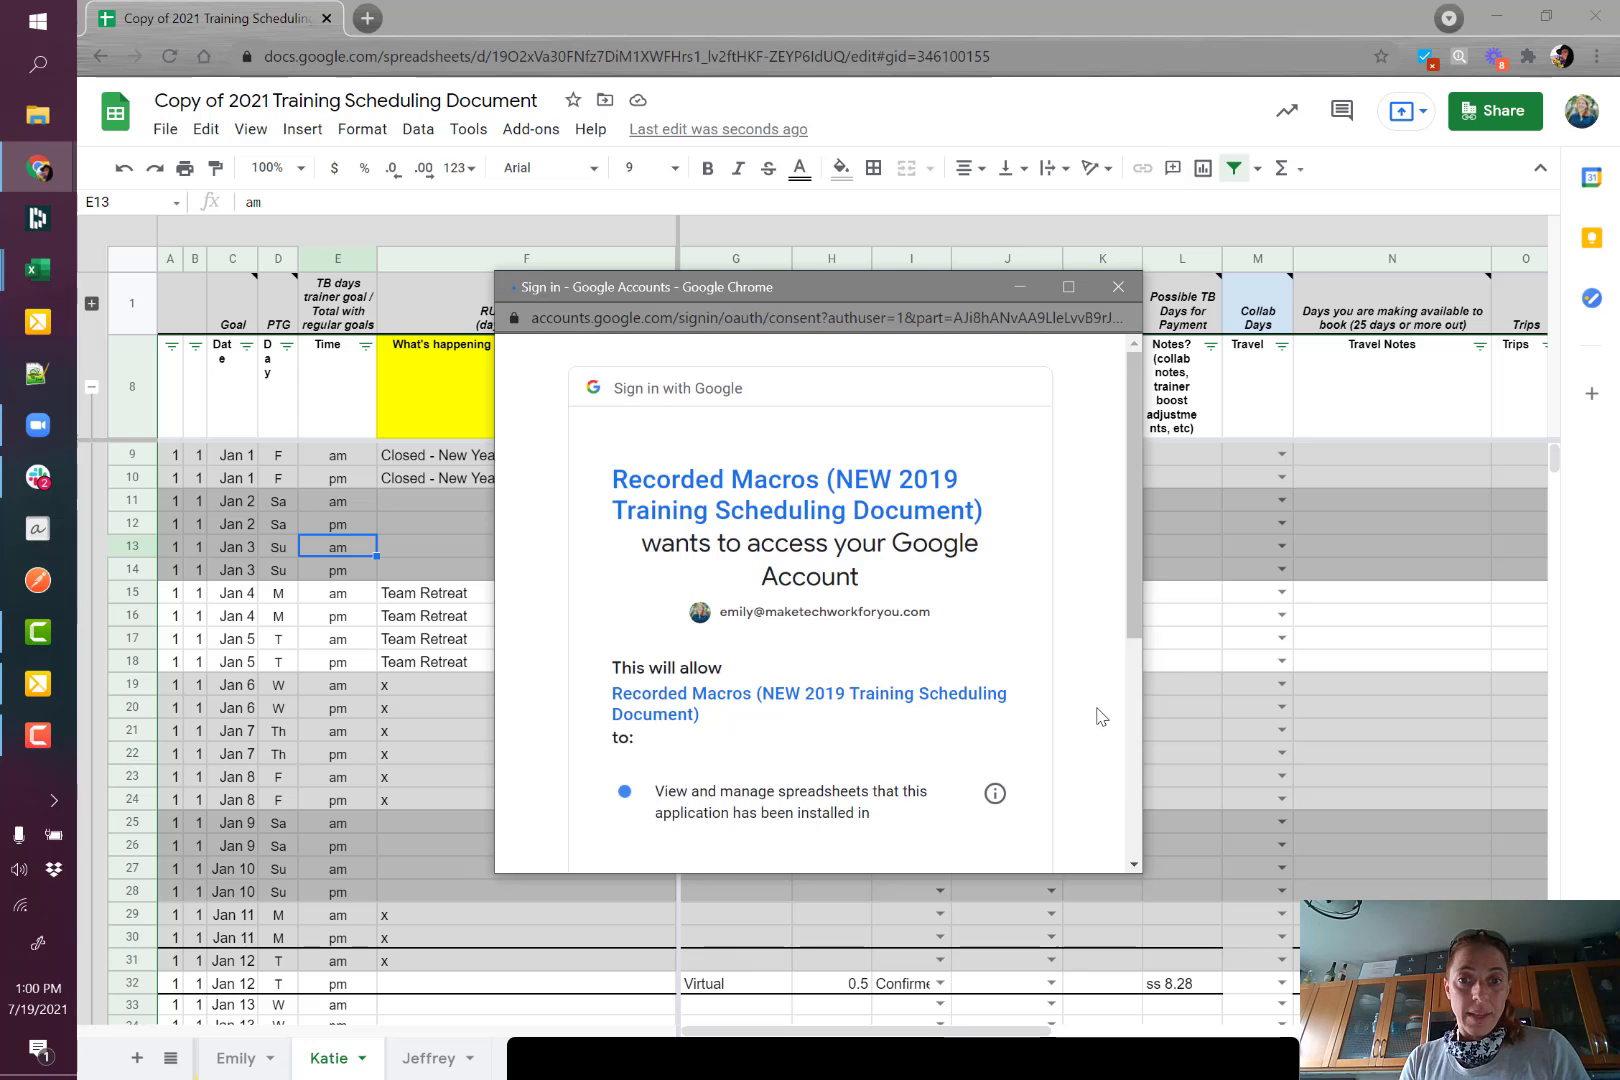
{"action": "scroll", "coordinate": [985, 760], "scroll_direction": "down", "scroll_amount": 3}
{"action": "left_click", "coordinate": [970, 834]}
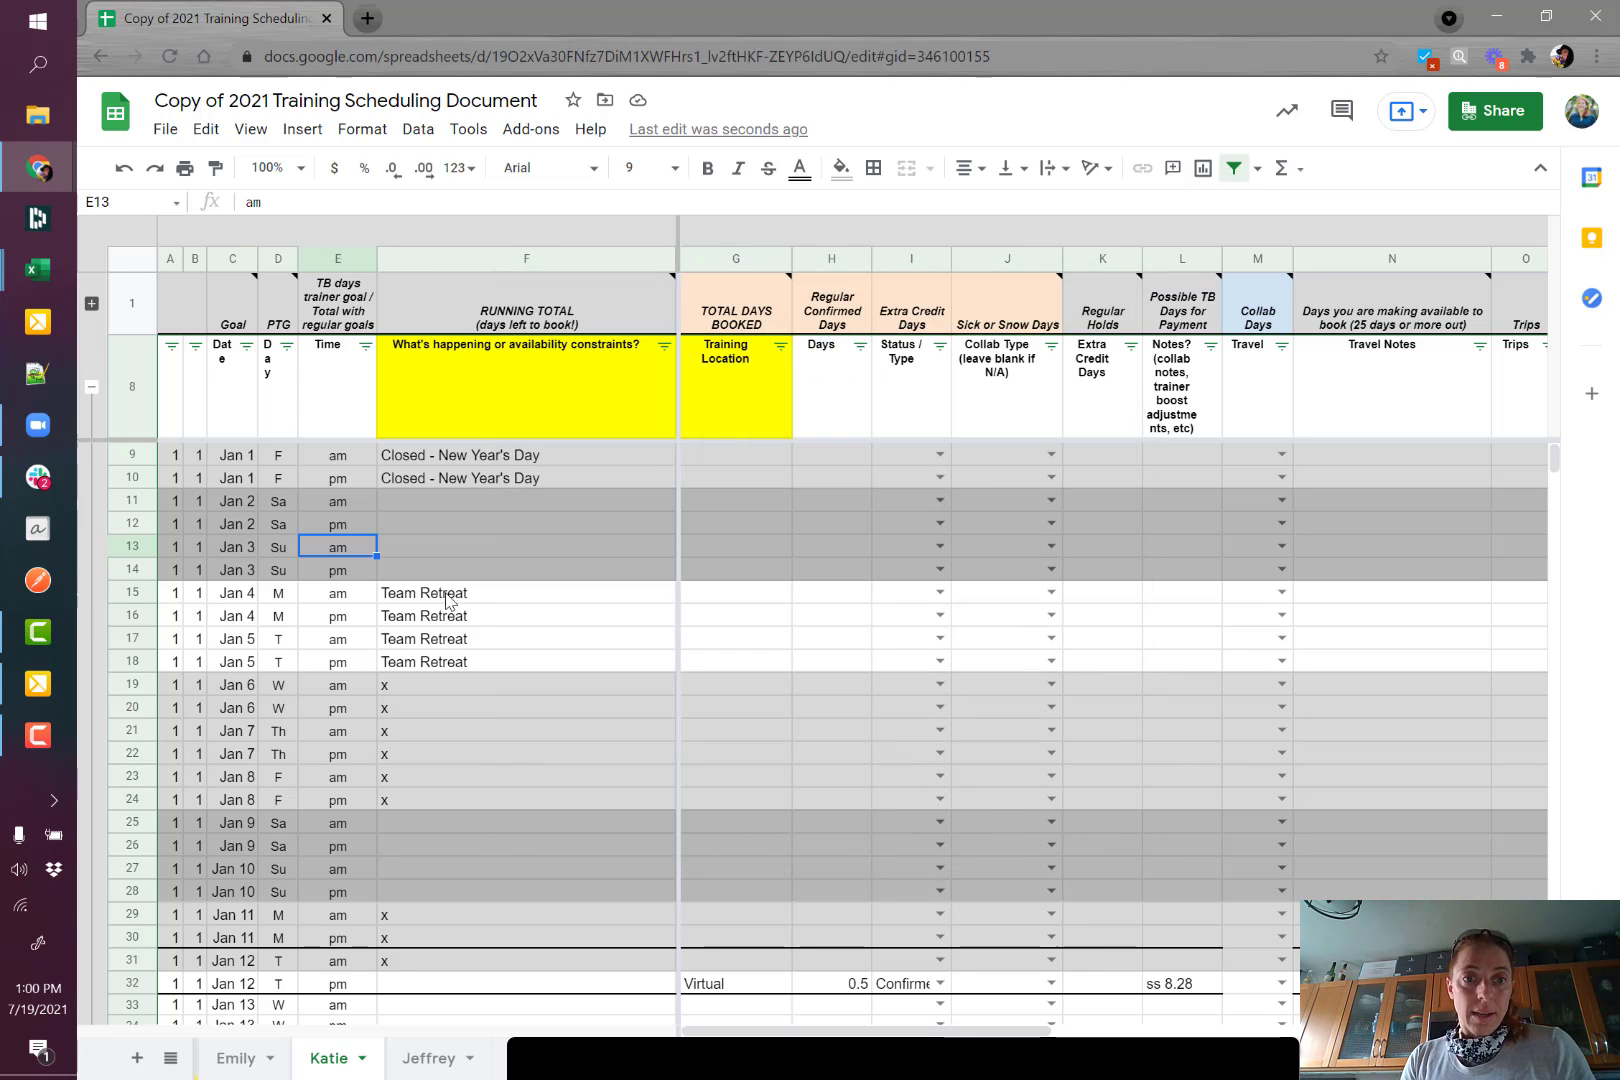
Run the authorized CollapseFirstHalf macro on the second trainer's sheet, then expand and re-collapse the grouped rows as a check.
{"action": "left_click", "coordinate": [197, 454]}
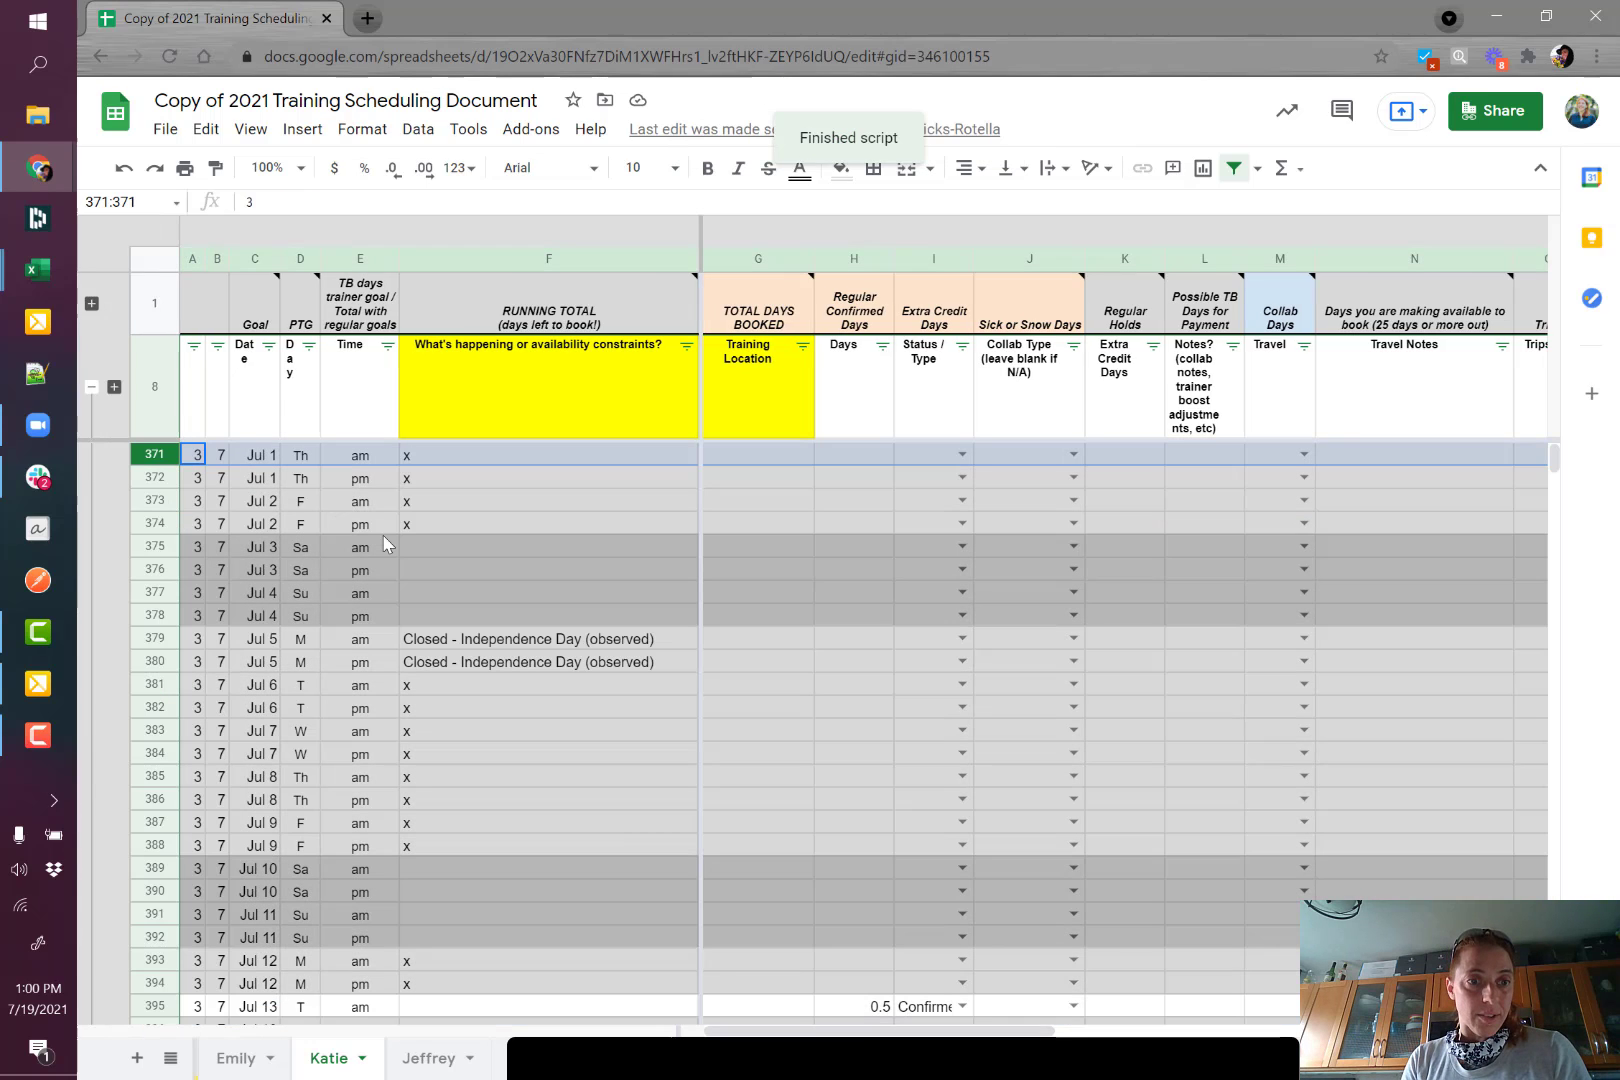
{"action": "left_click", "coordinate": [113, 389]}
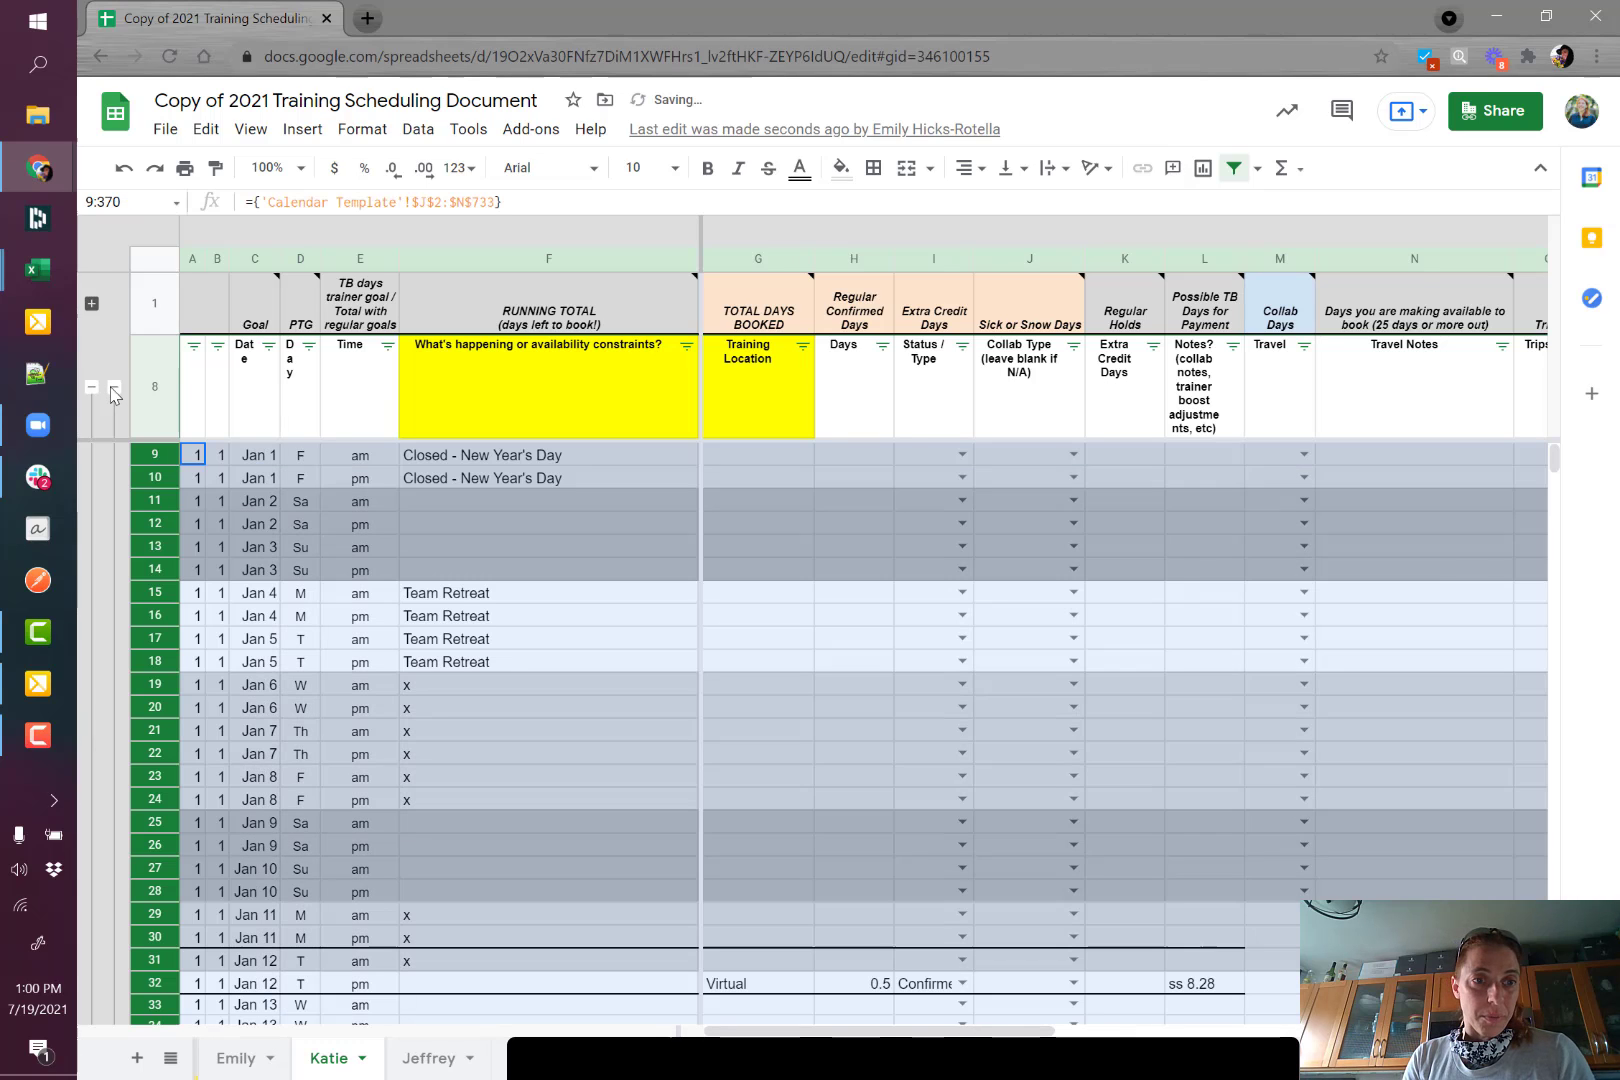
{"action": "left_click", "coordinate": [114, 388]}
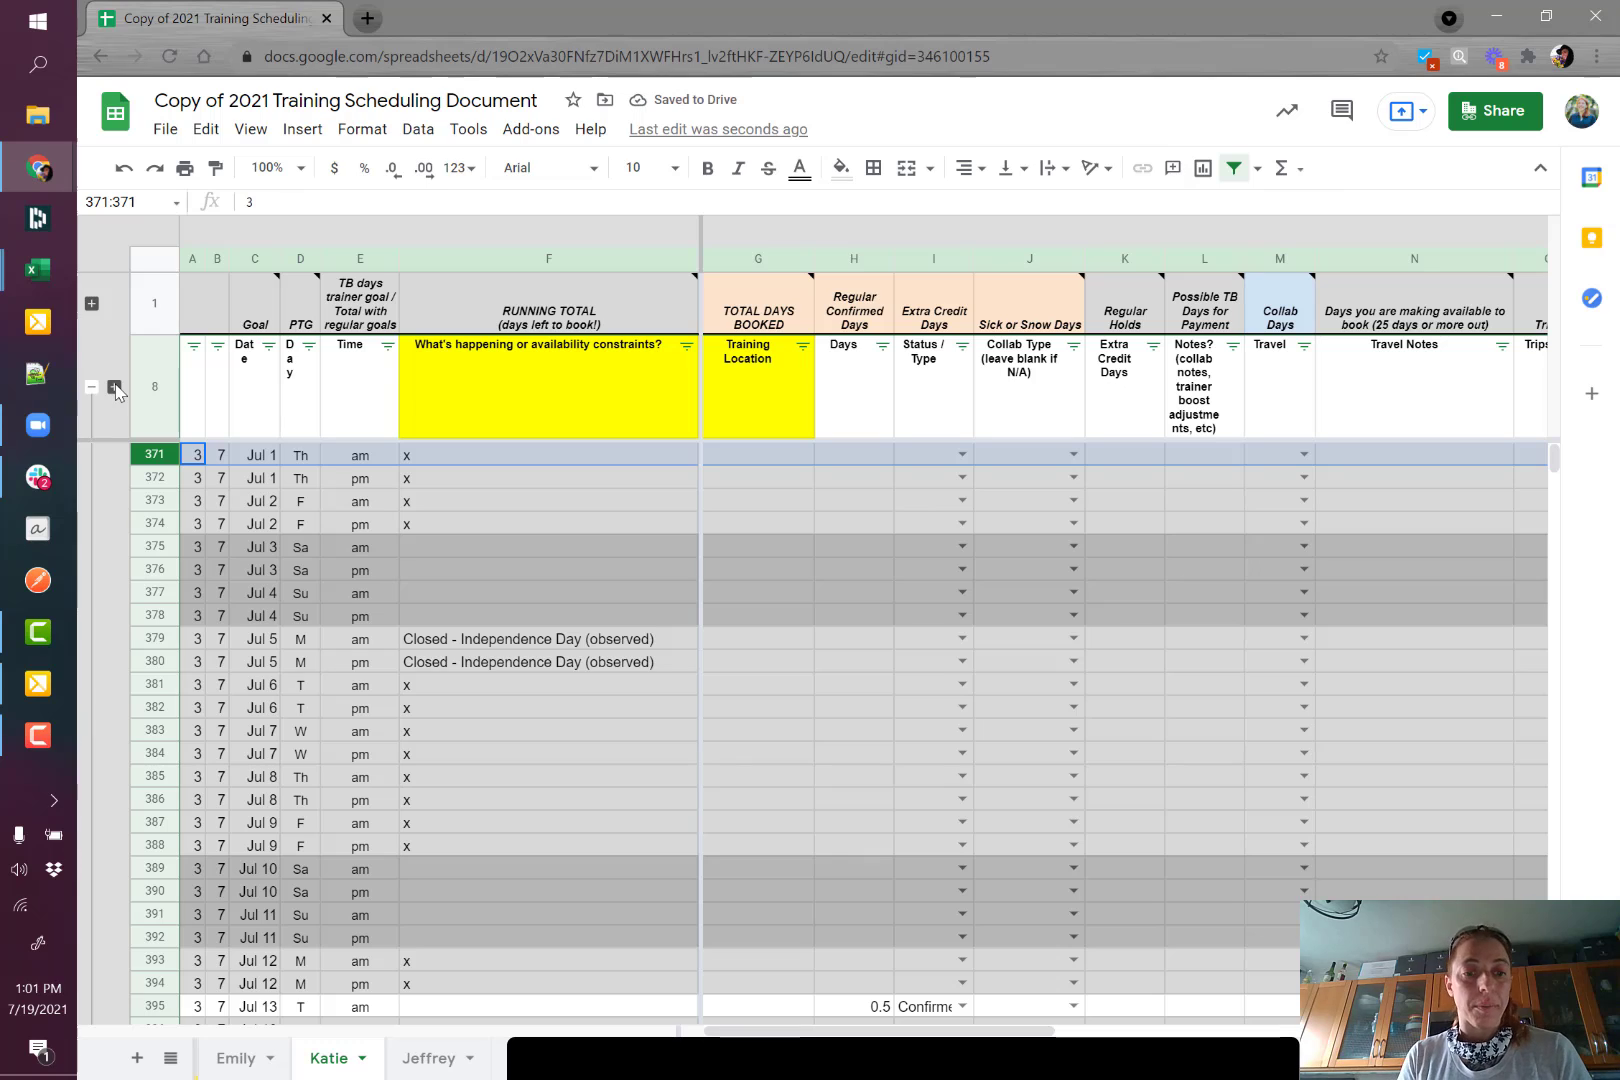
Run the CollapseFirstHalf macro on the third trainer's sheet.
{"action": "left_click", "coordinate": [435, 1066]}
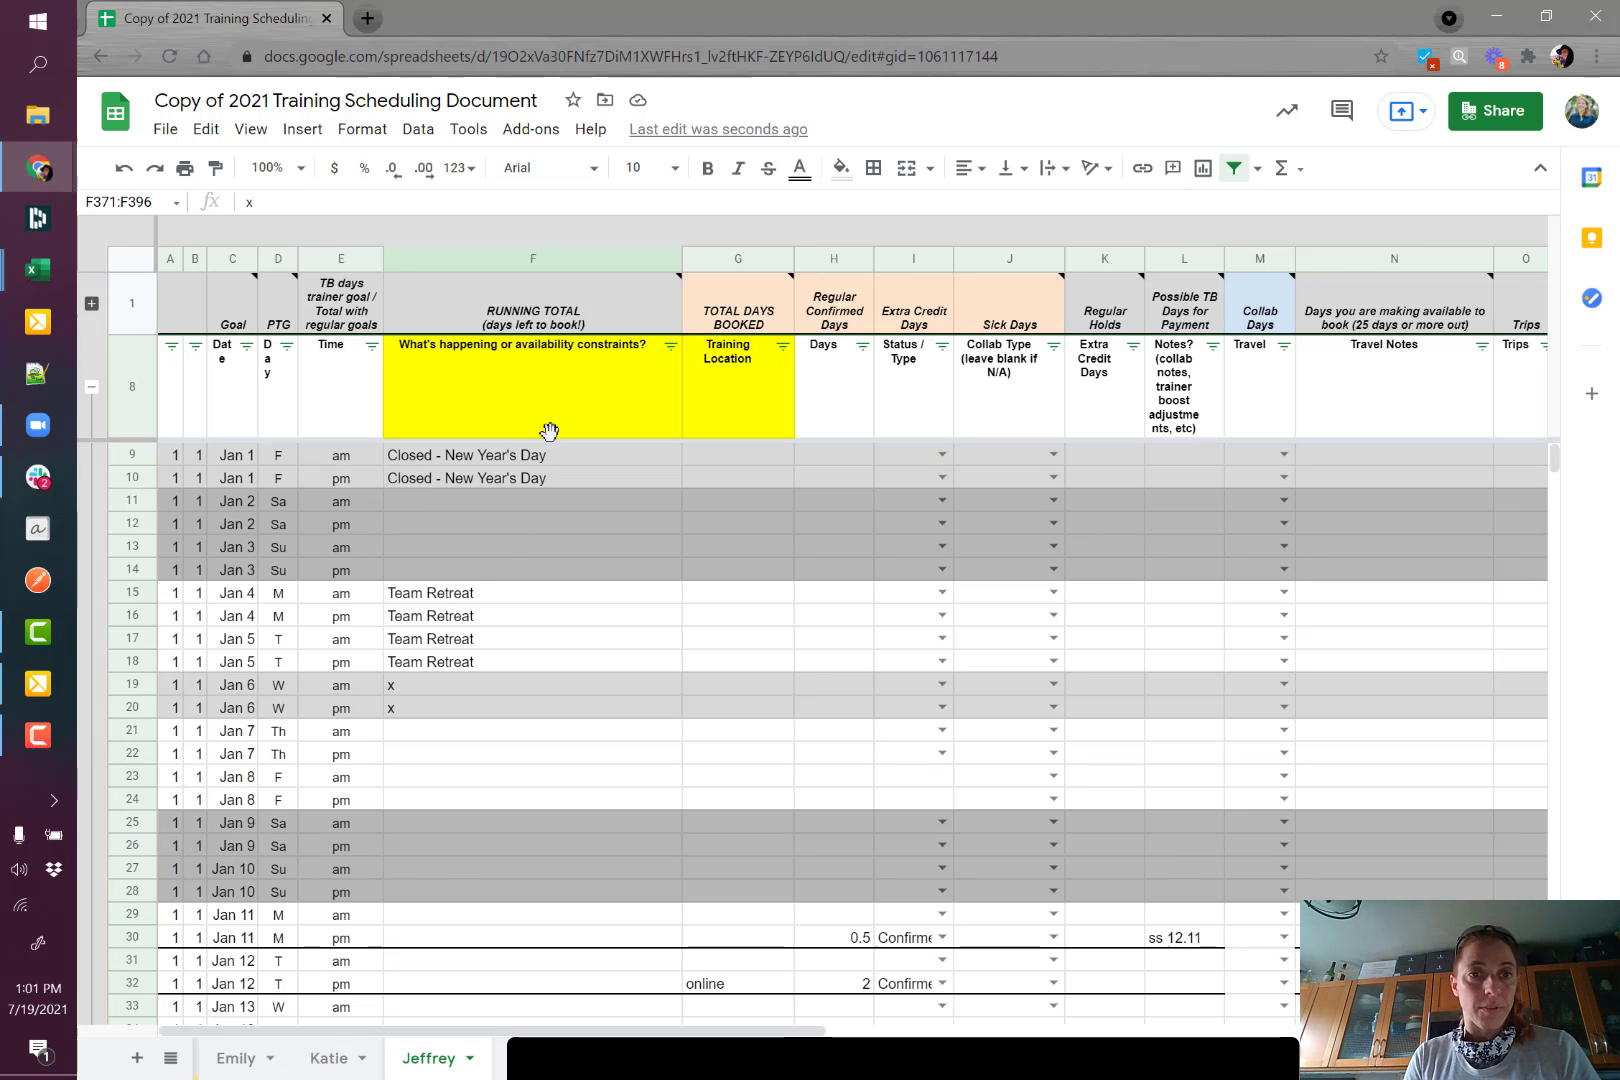
{"action": "left_click", "coordinate": [468, 129]}
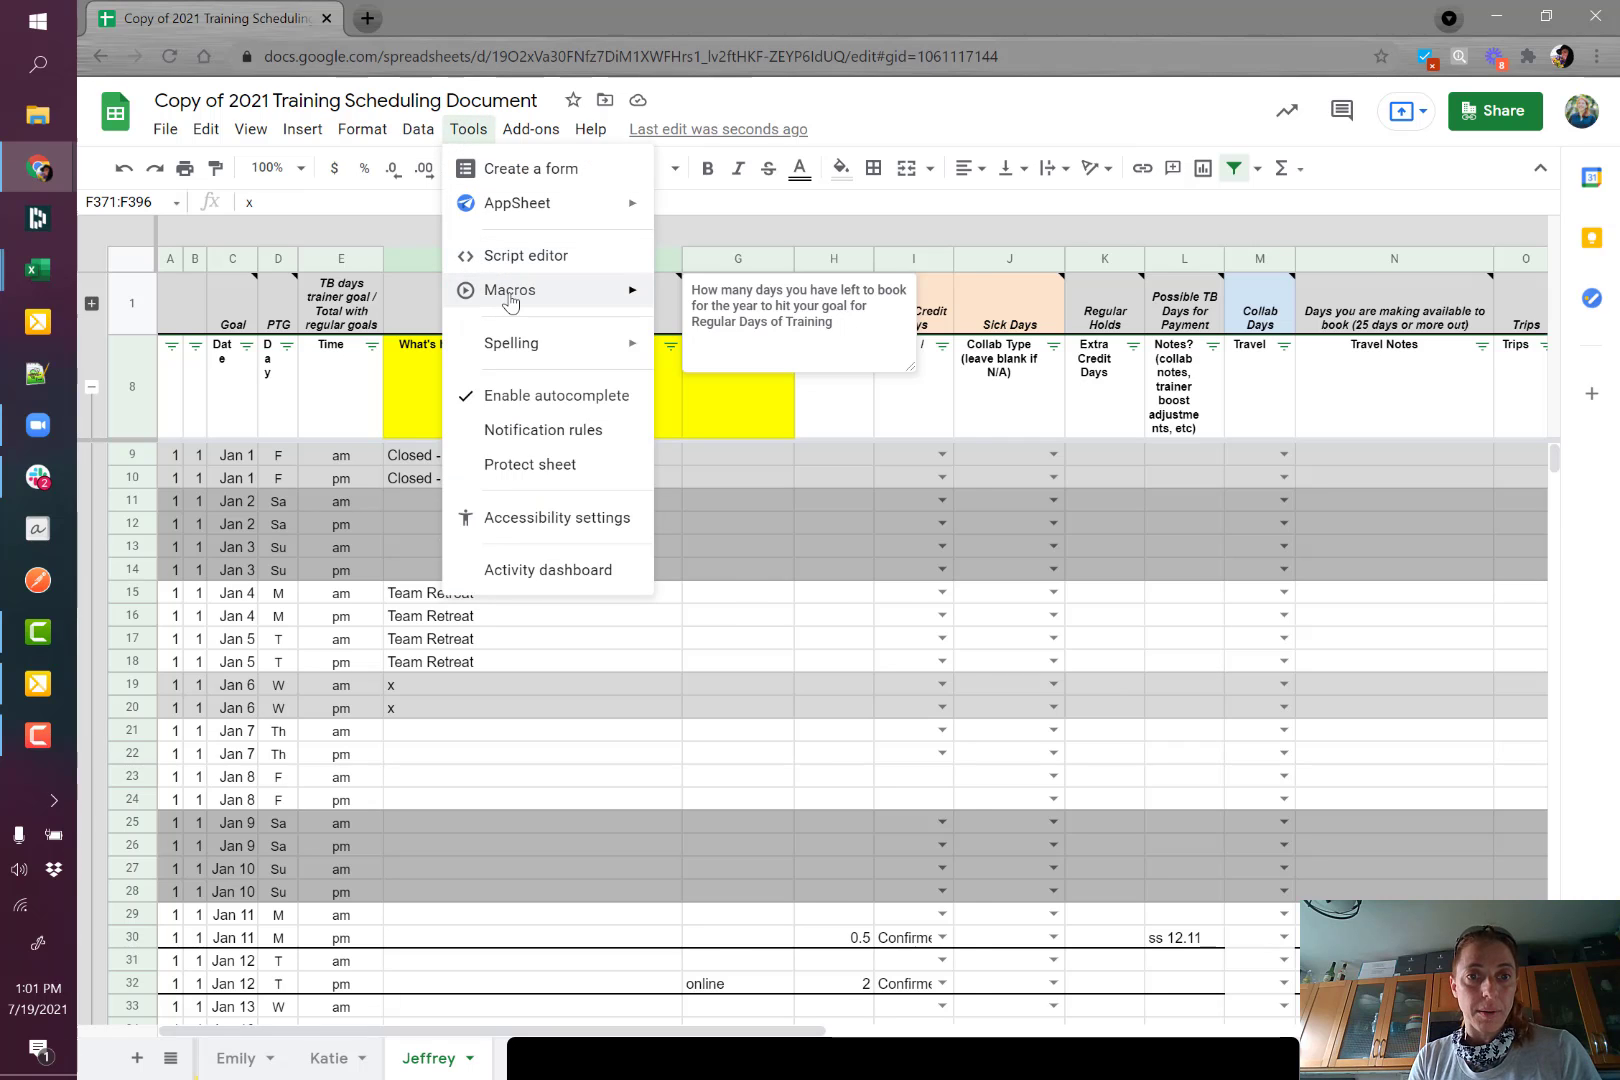
{"action": "mouse_move", "coordinate": [505, 290]}
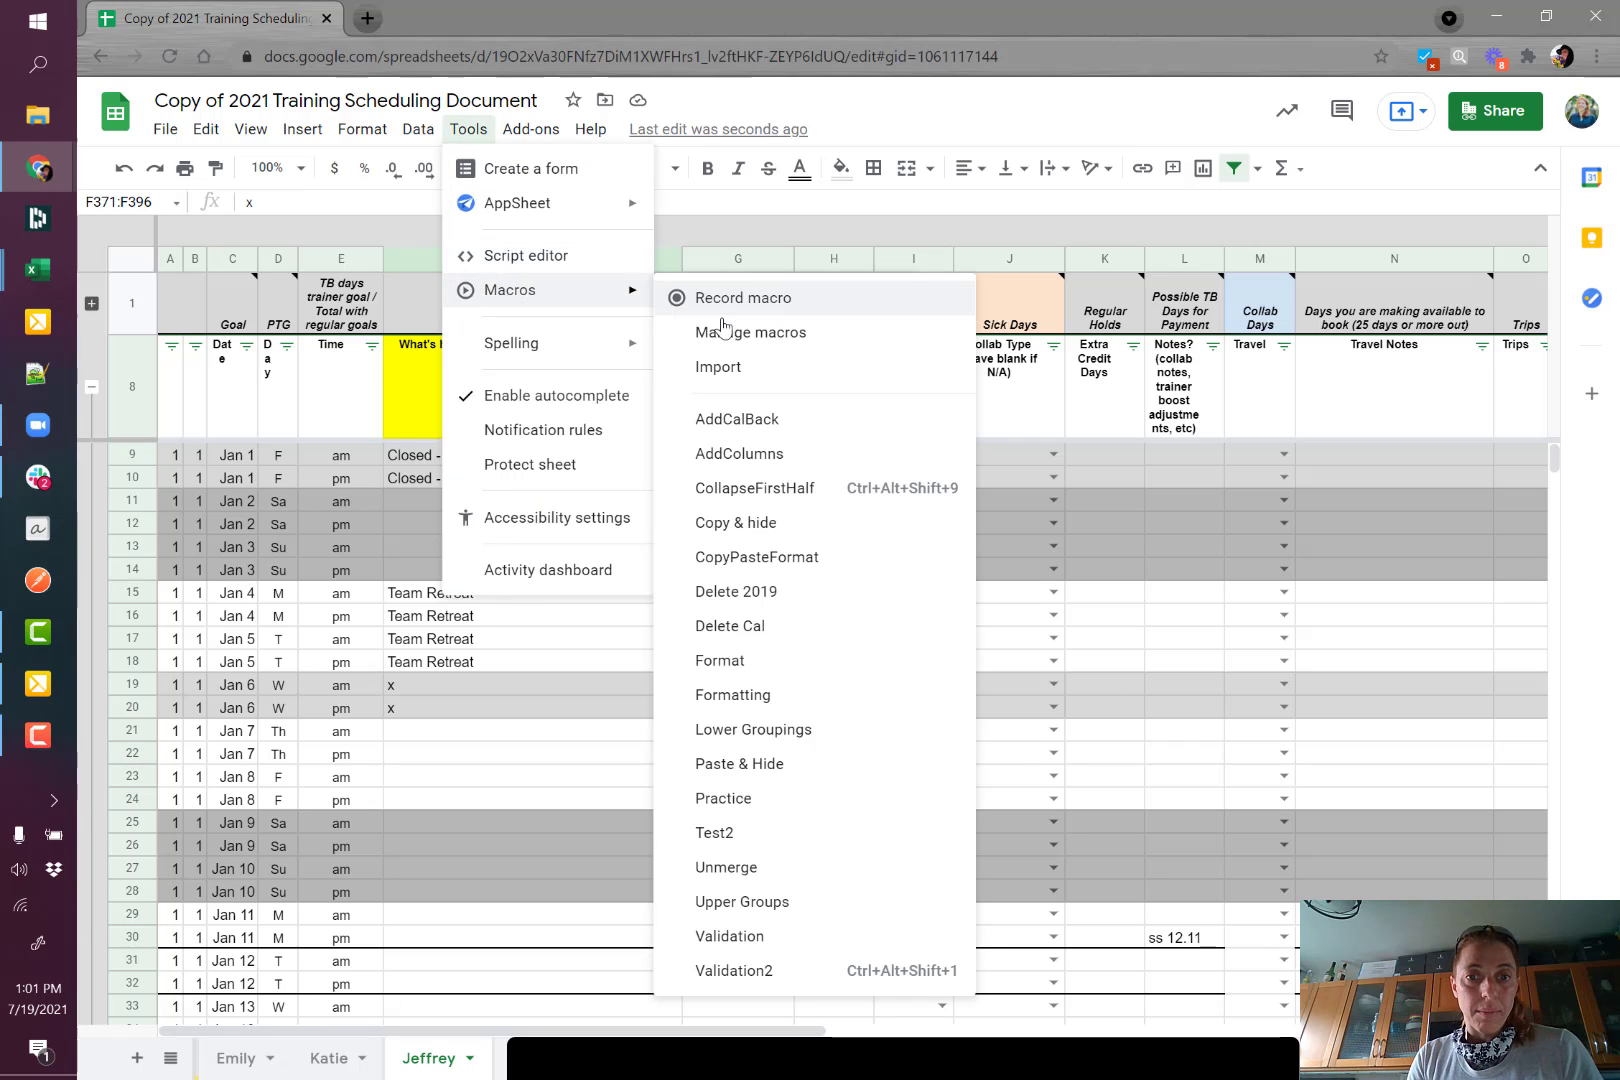
{"action": "left_click", "coordinate": [798, 498]}
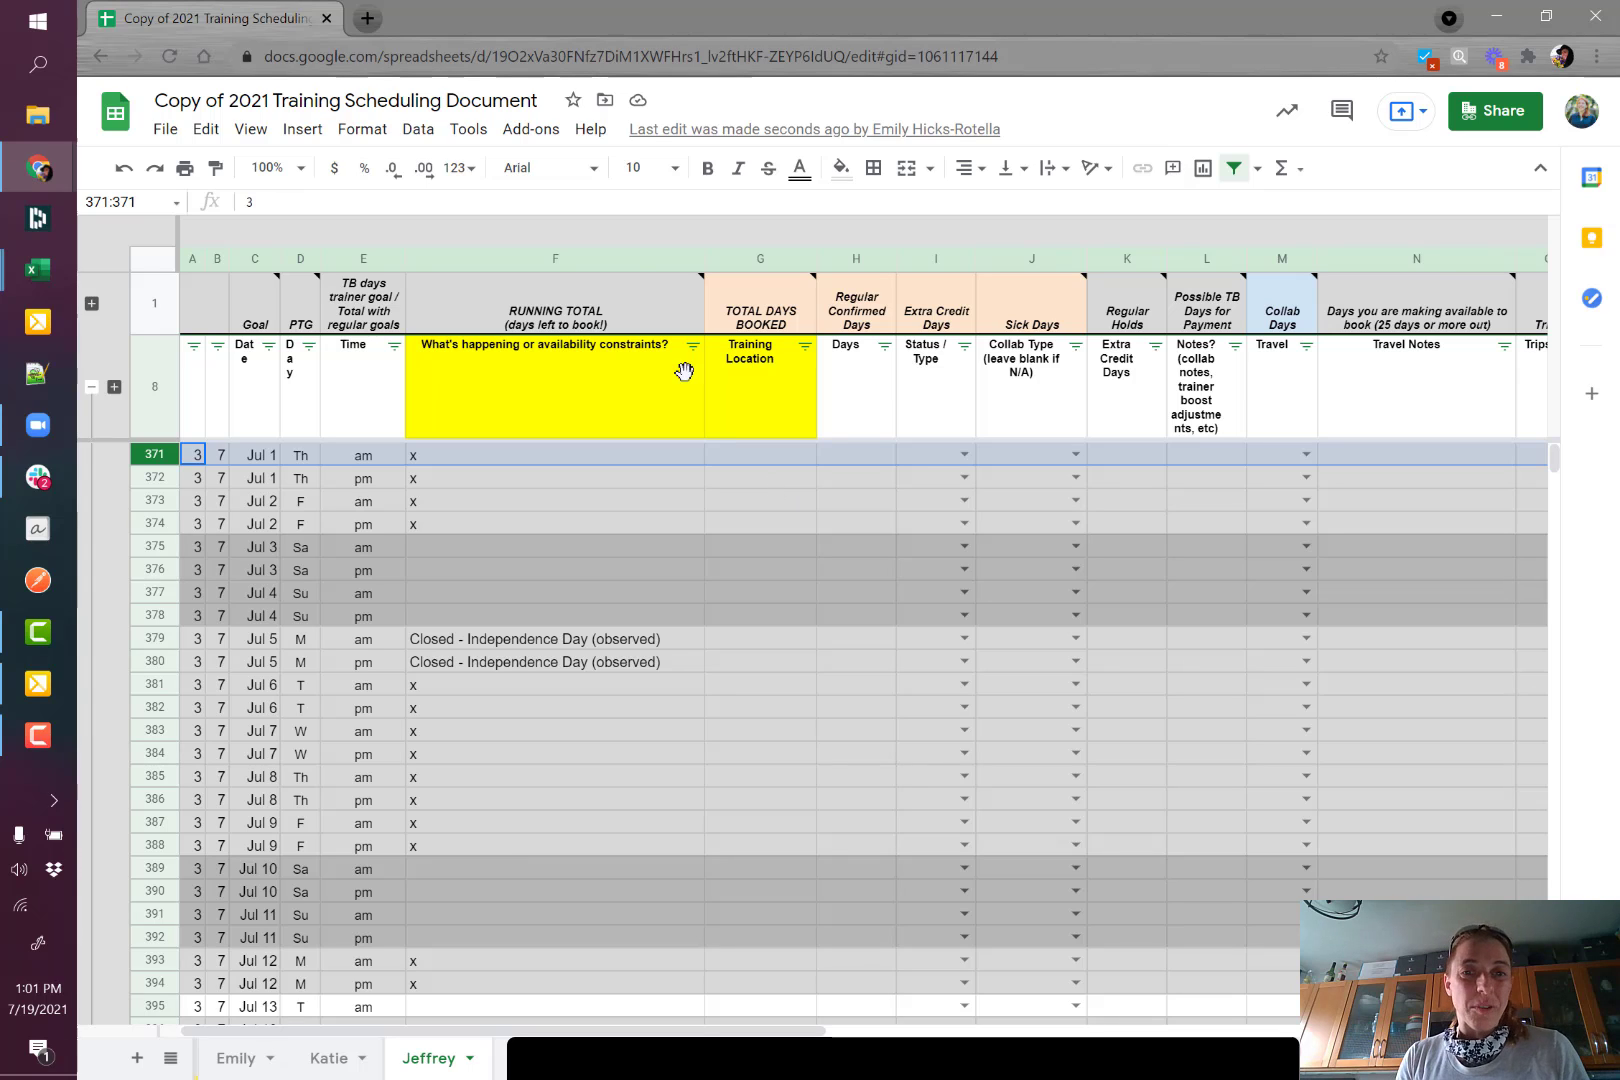
{"action": "left_click", "coordinate": [466, 129]}
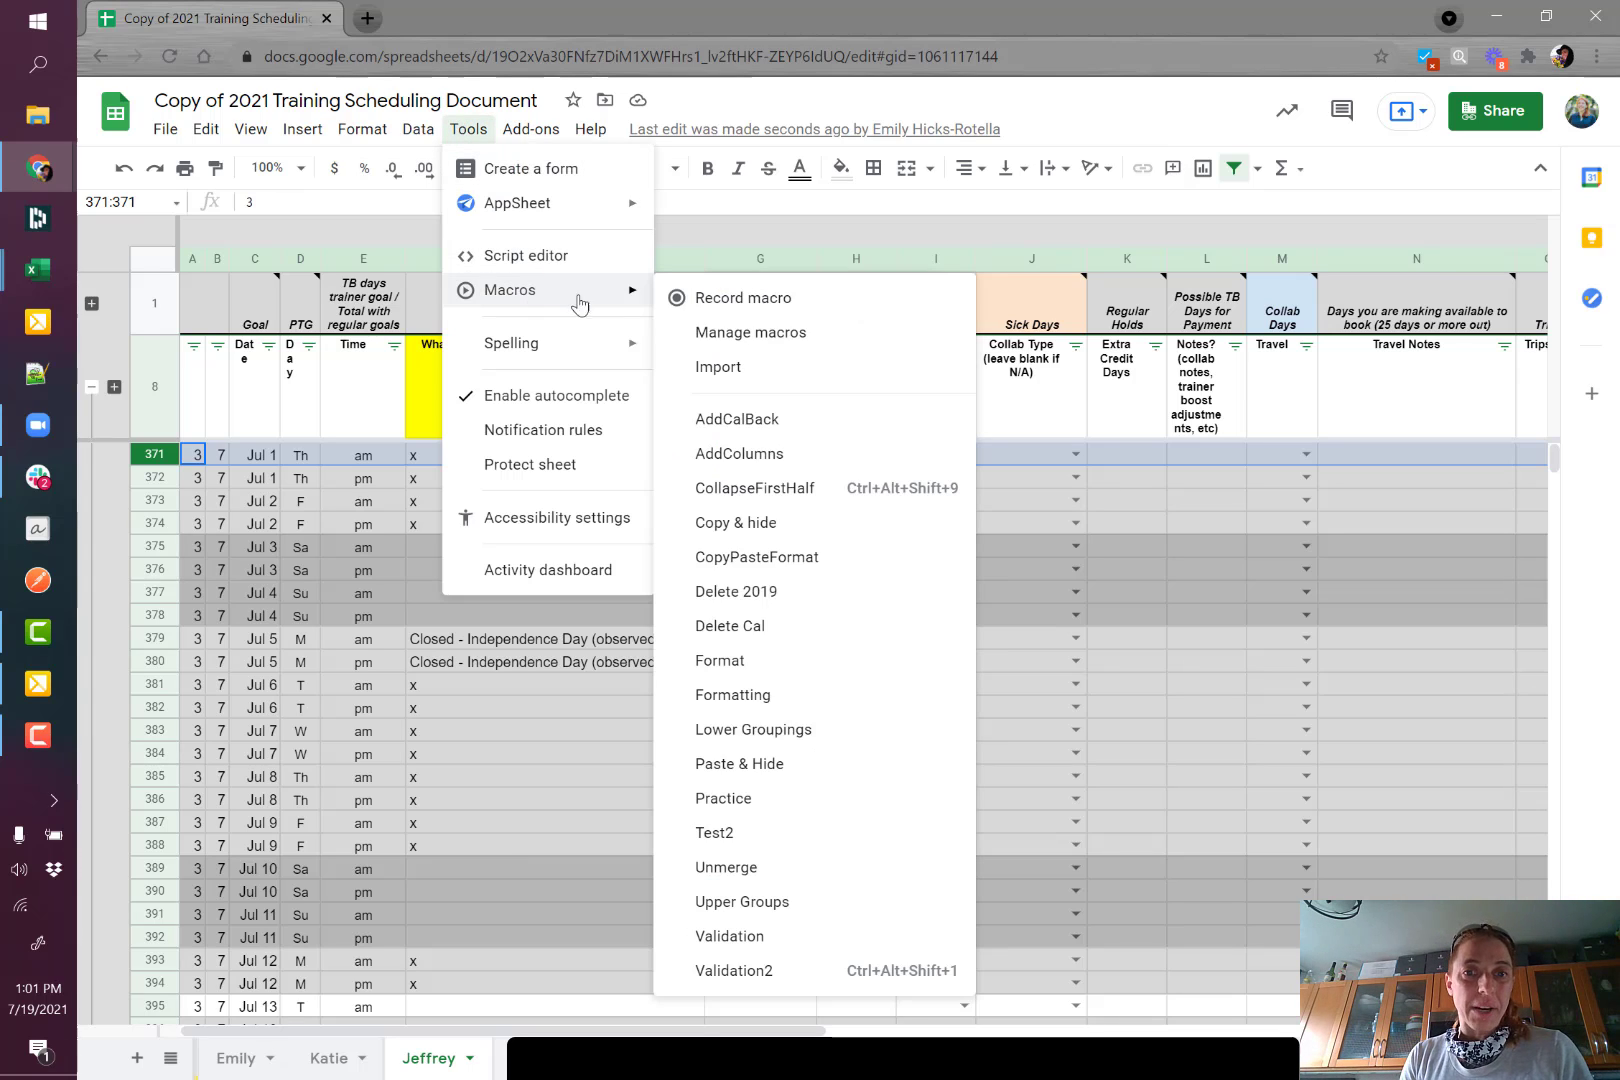
{"action": "left_click", "coordinate": [468, 129]}
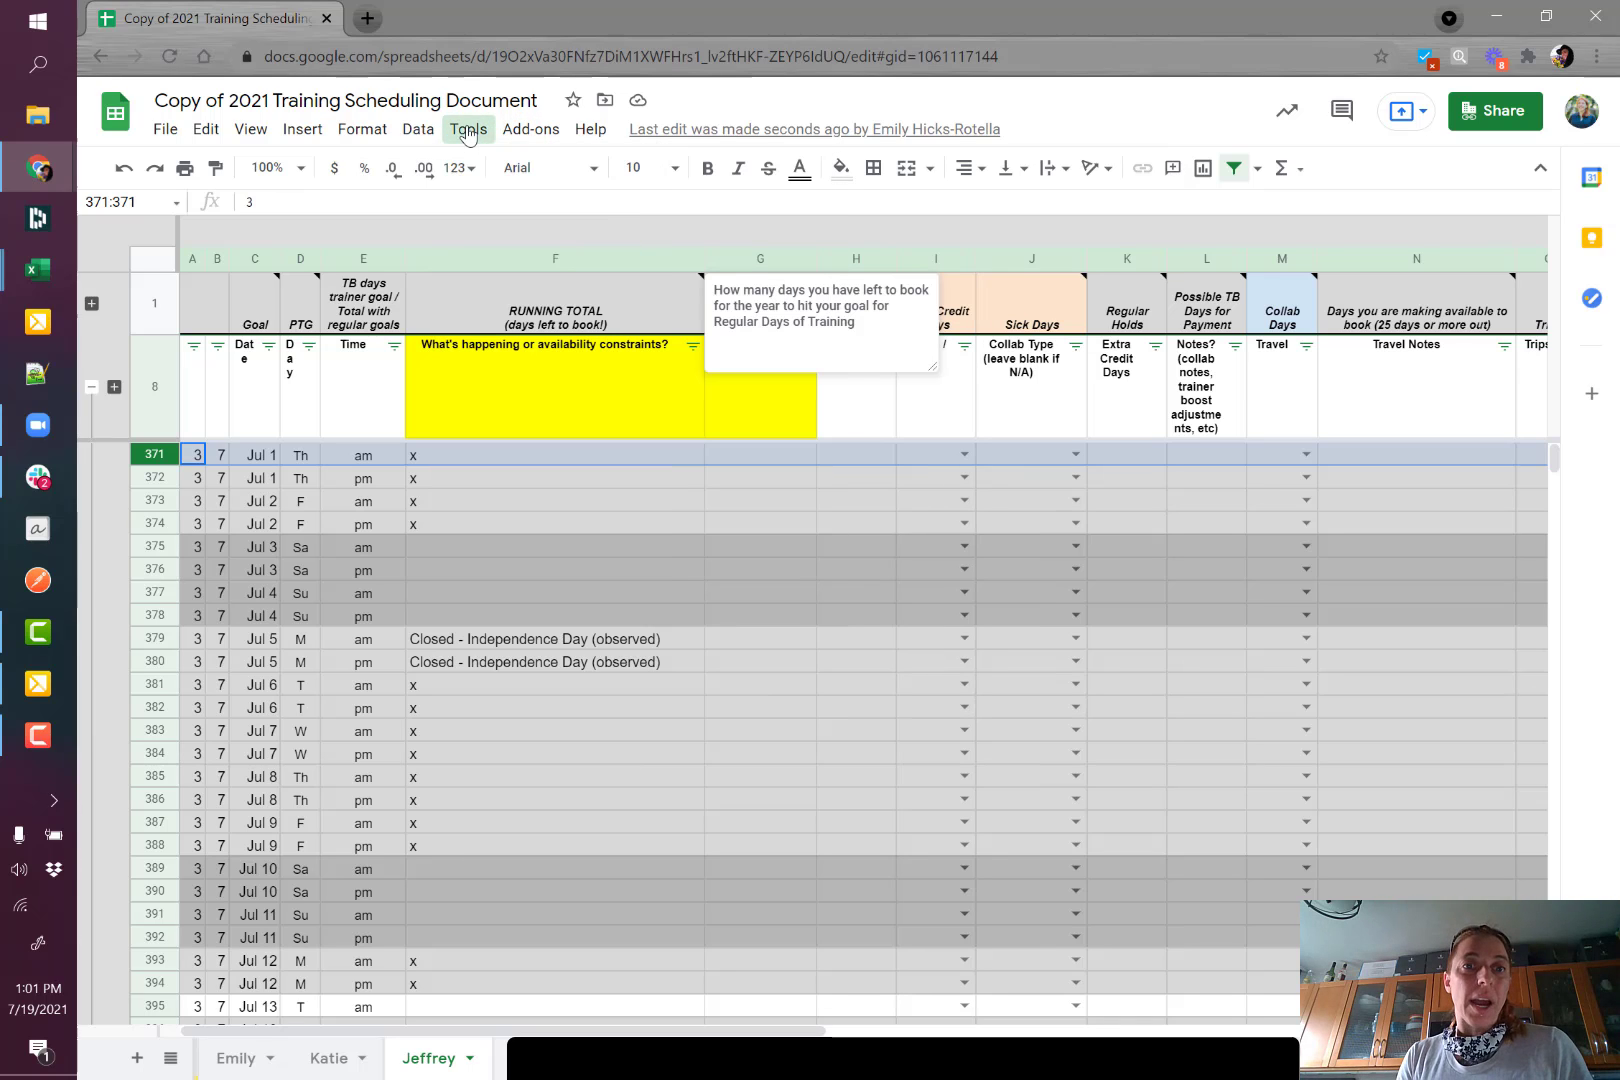
{"action": "left_click", "coordinate": [656, 661]}
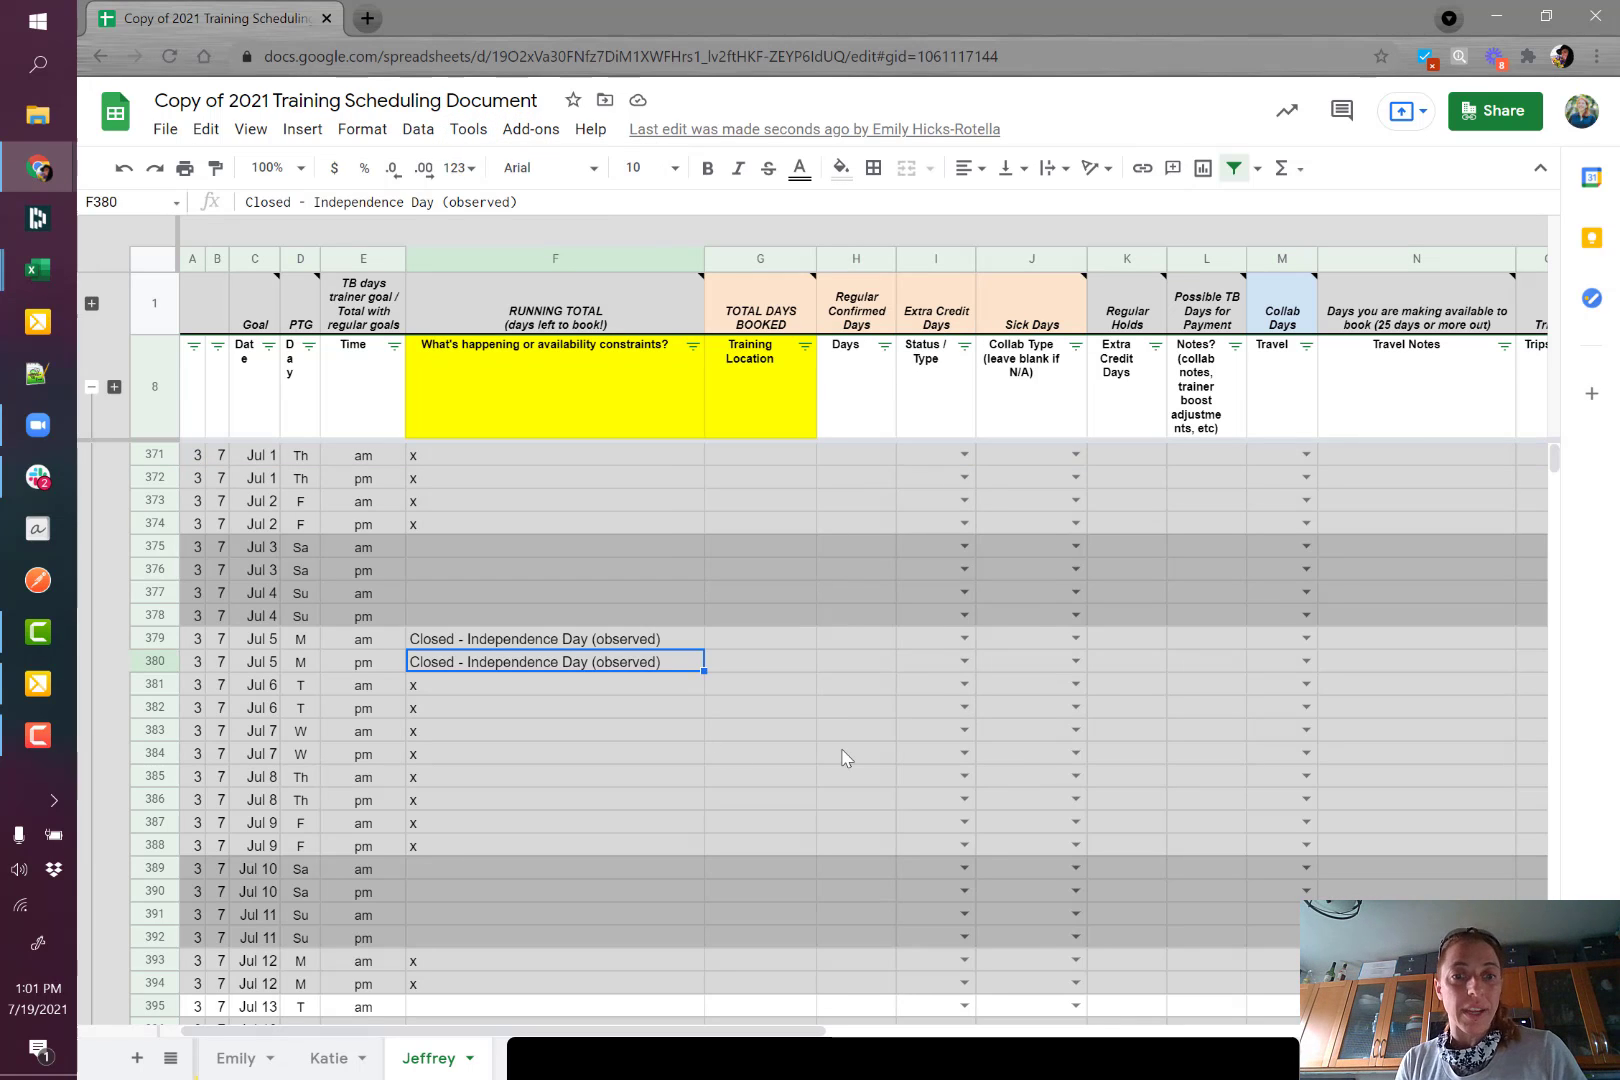